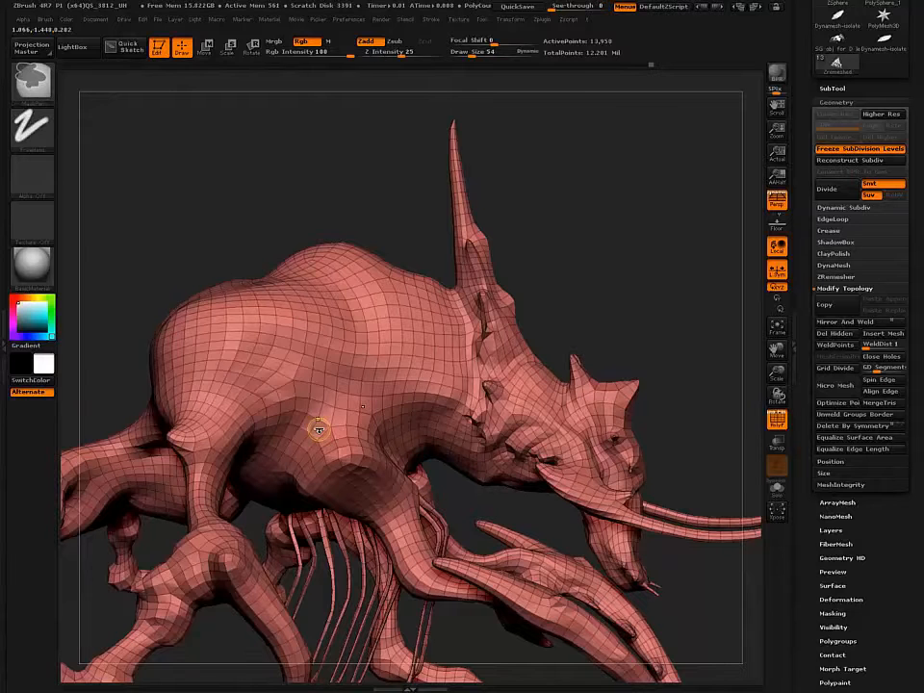
- Undo the previous remeshing back to the dense sculpt with its guide curves, with the whole creature shown
key(ctrl+z)
key(ctrl+z)
key(ctrl+z)
key(ctrl+z)
key(ctrl+z)
key(ctrl+z)
key(ctrl+z)
key(ctrl+shift)
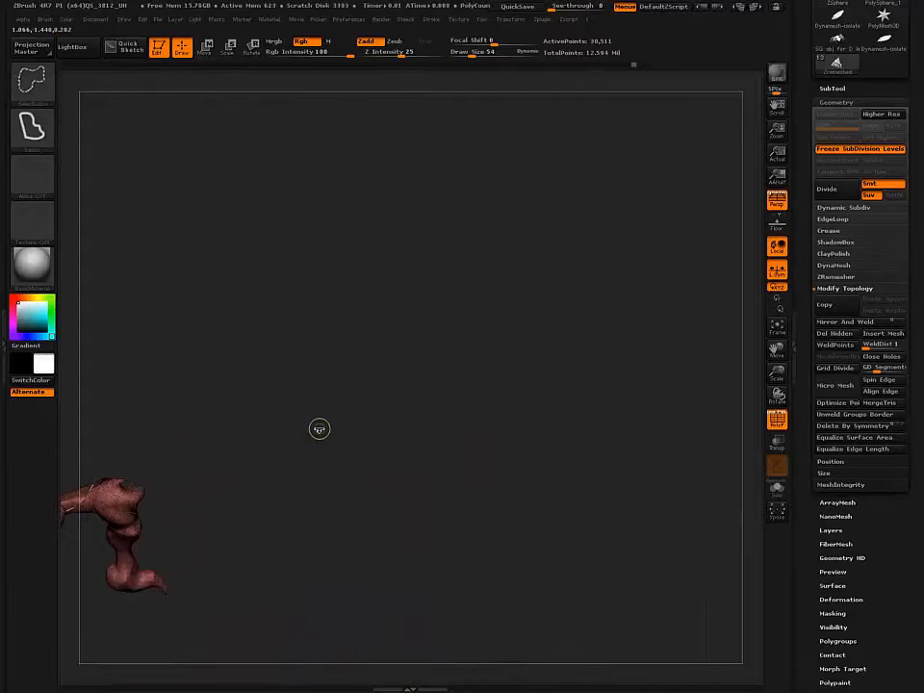
ctrl+shift+click(318, 428)
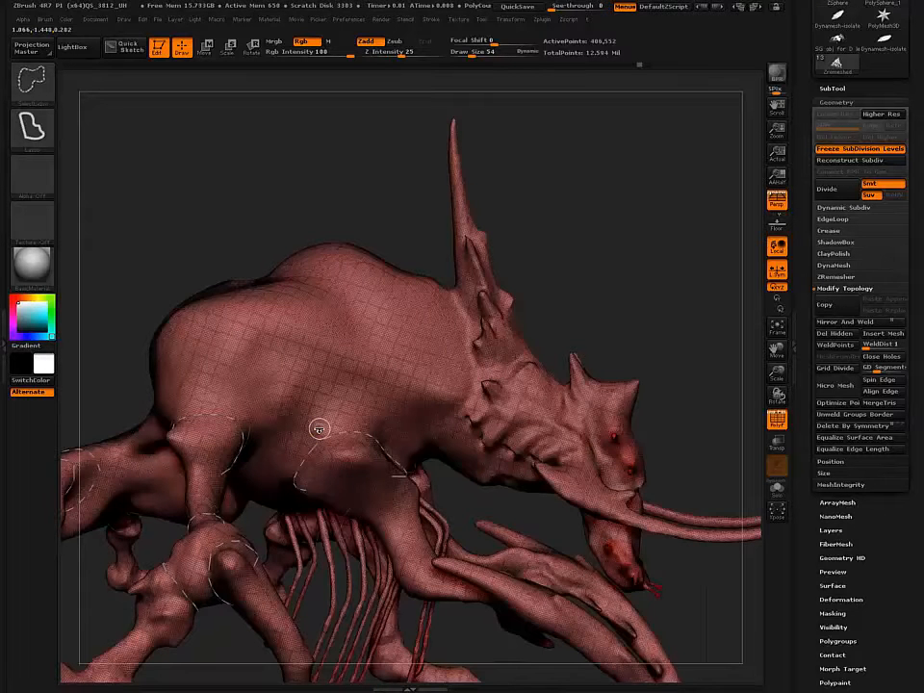
key(ctrl+shift+z)
key(ctrl+z)
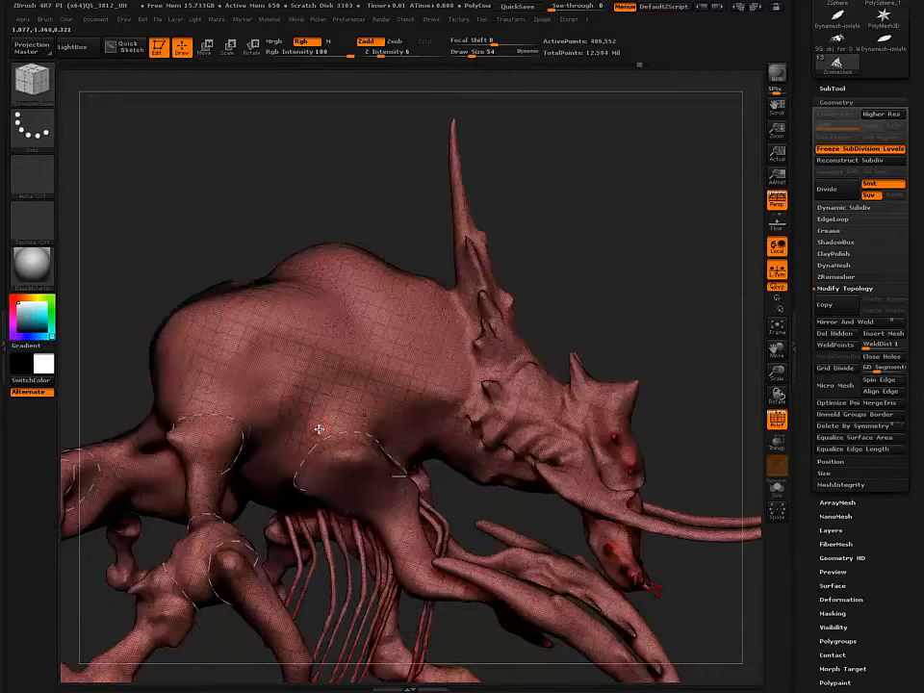
- Hide the polyframe and set ZRemesher's polypaint Color Density to 2
drag(318, 429, 478, 438)
key(shift+f)
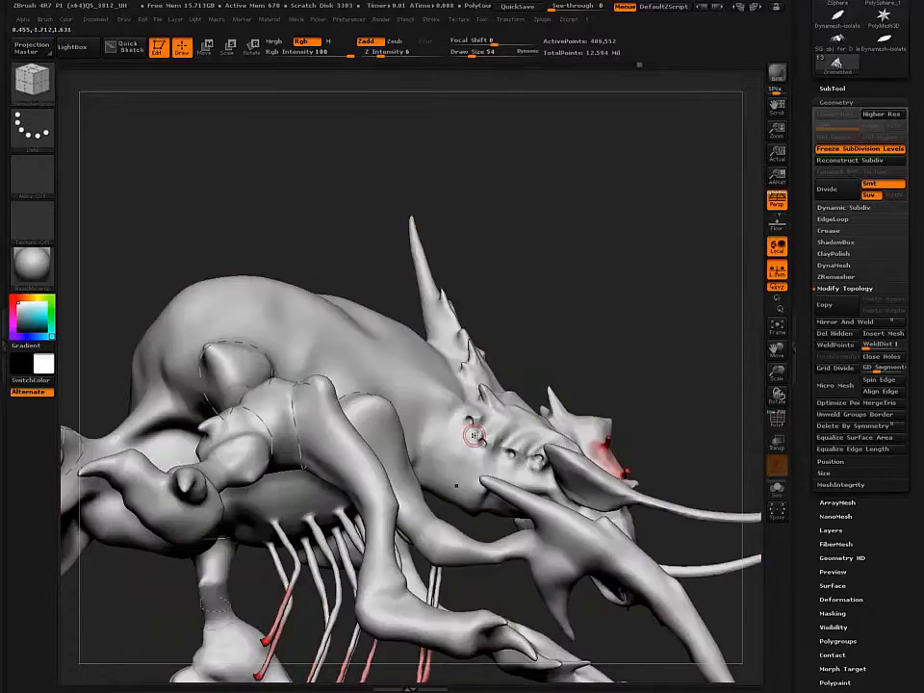
alt+right_drag(468, 430, 330, 345)
mouse_move(377, 373)
ctrl+right_down()
mouse_move(400, 506)
mouse_move(426, 564)
mouse_move(500, 584)
ctrl+right_up()
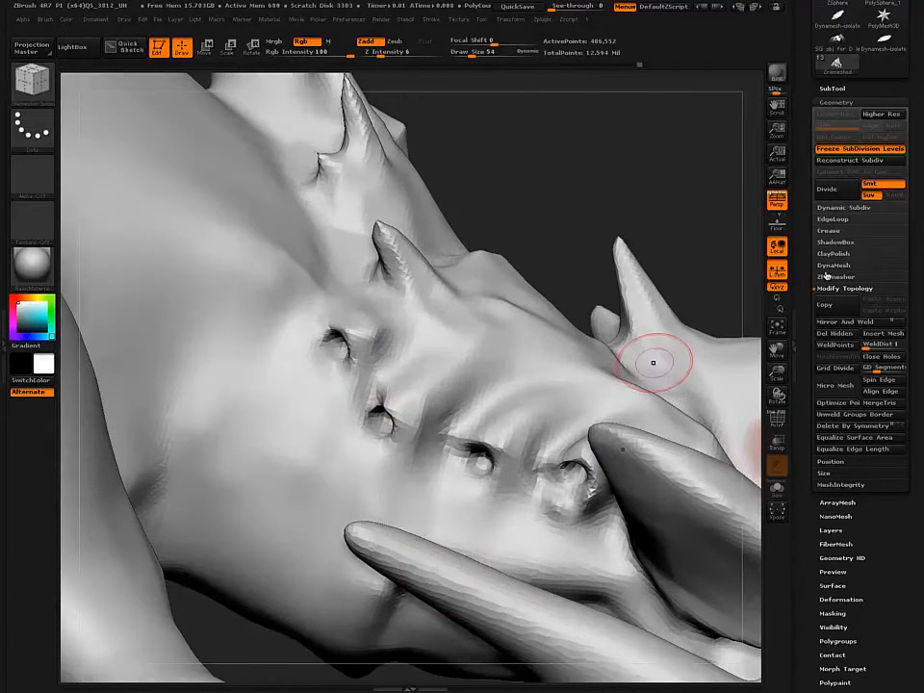
click(826, 278)
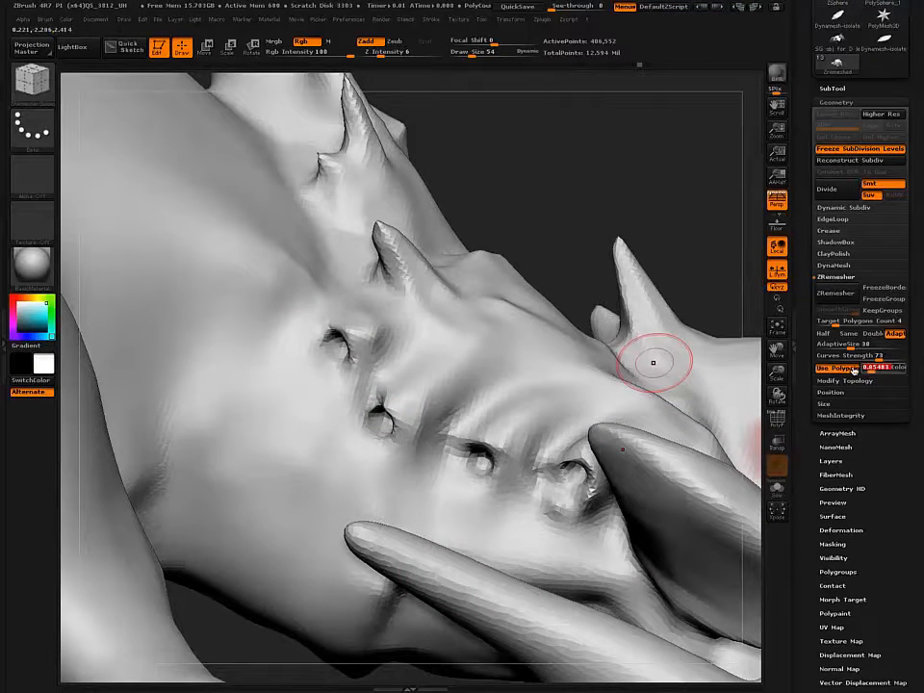
click(854, 369)
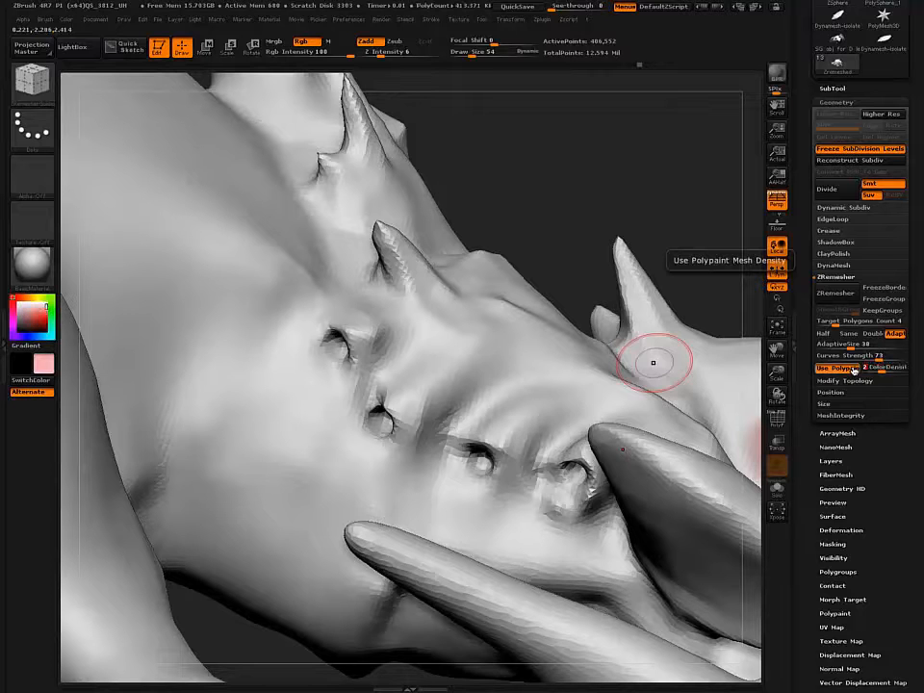
- Paint pale red density colour over the rearmost neck cavity with the Standard brush at draw size 42
key(b)
key(s)
key(t)
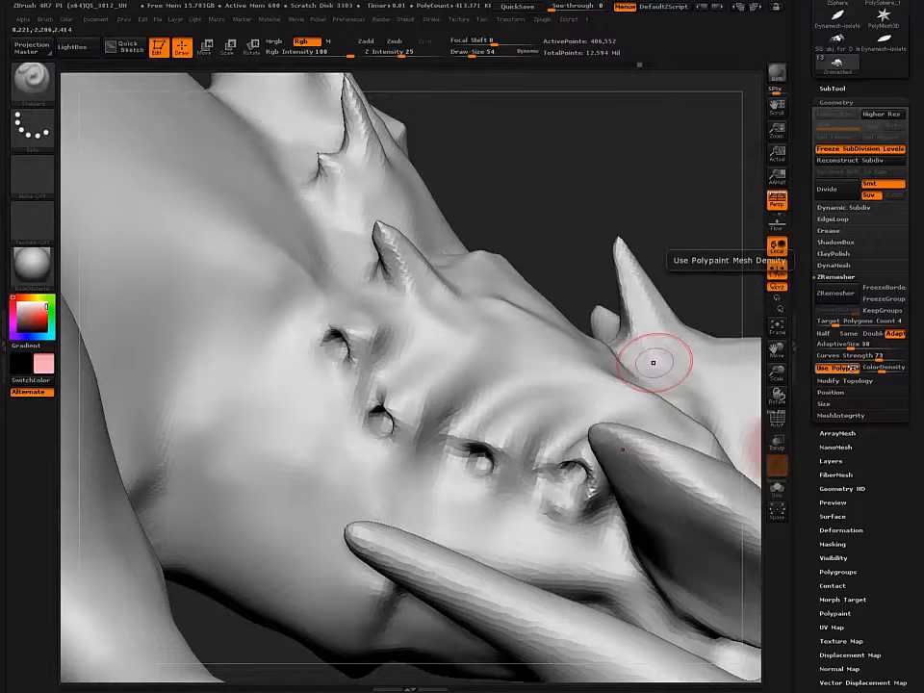
key(bracketright)
key(bracketright)
key(bracketleft)
key(bracketleft)
mouse_move(333, 343)
mouse_down()
mouse_move(341, 352)
mouse_move(326, 330)
mouse_move(339, 338)
mouse_up()
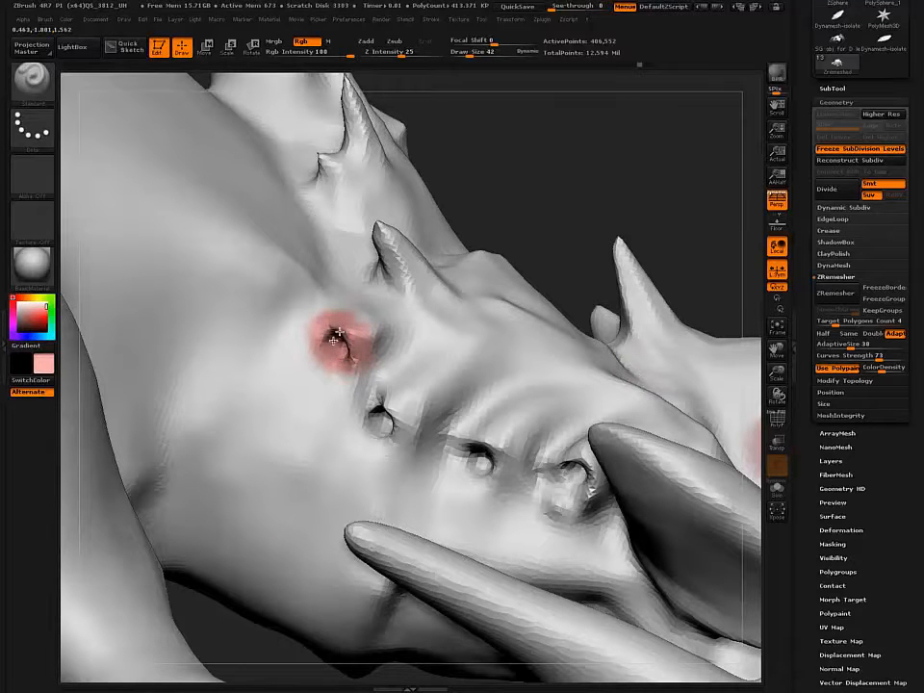
- Paint the same pale red over the other three neck cavities with the brush at draw size 38
key(bracketleft)
key(bracketleft)
drag(379, 413, 385, 427)
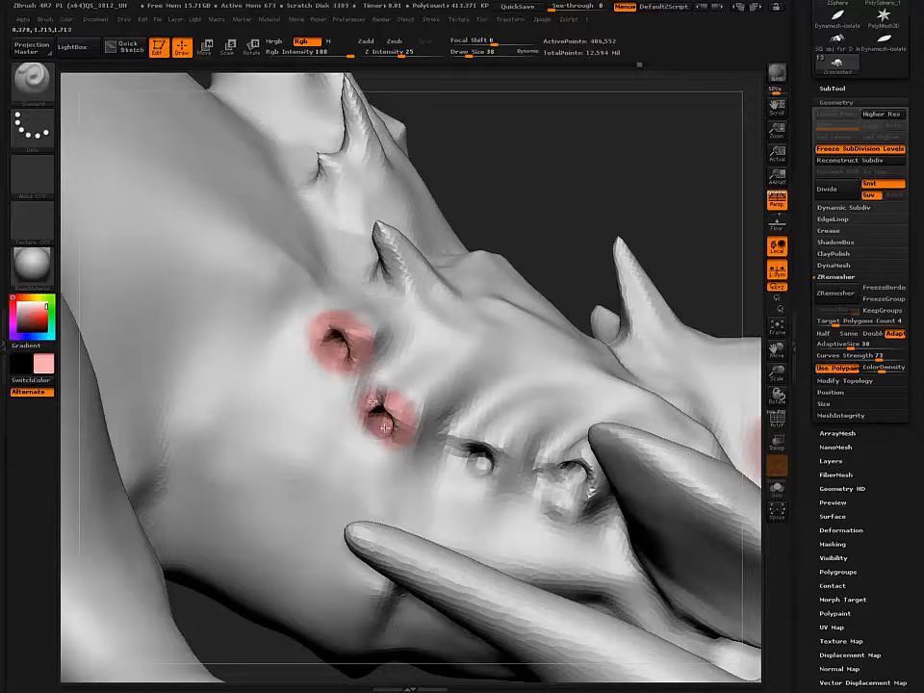
mouse_move(466, 441)
mouse_down()
mouse_move(482, 459)
mouse_move(479, 448)
mouse_move(472, 471)
mouse_move(475, 447)
mouse_move(499, 440)
mouse_up()
mouse_move(561, 470)
mouse_down()
mouse_move(575, 475)
mouse_move(557, 465)
mouse_up()
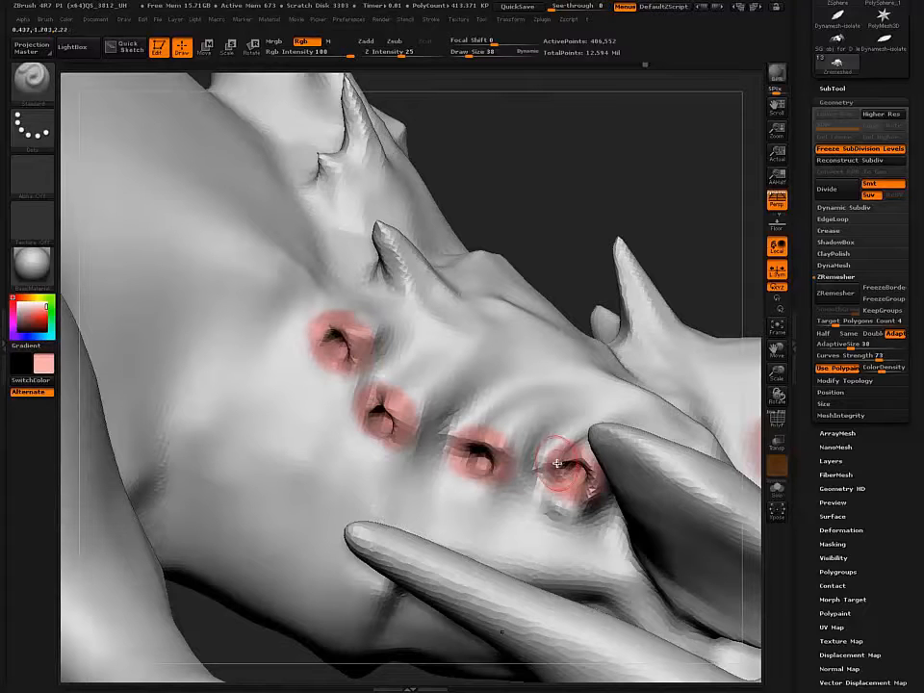
- Draw a closed ZRemesher guide curve around each of the four painted neck cavities with a smaller guide brush
key(b)
key(h)
key(p)
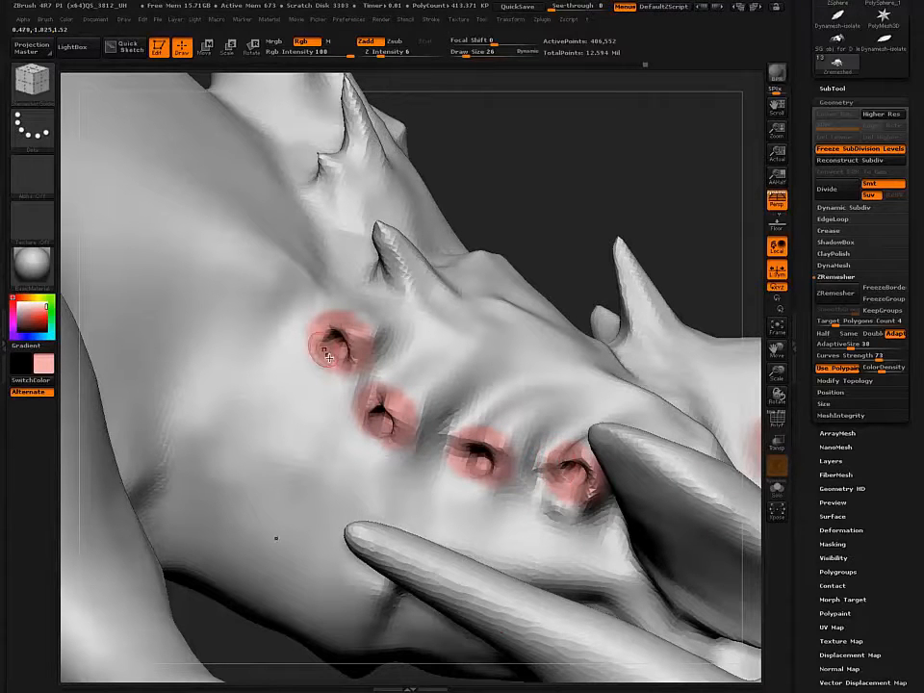
key(bracketleft)
key(bracketleft)
key(bracketleft)
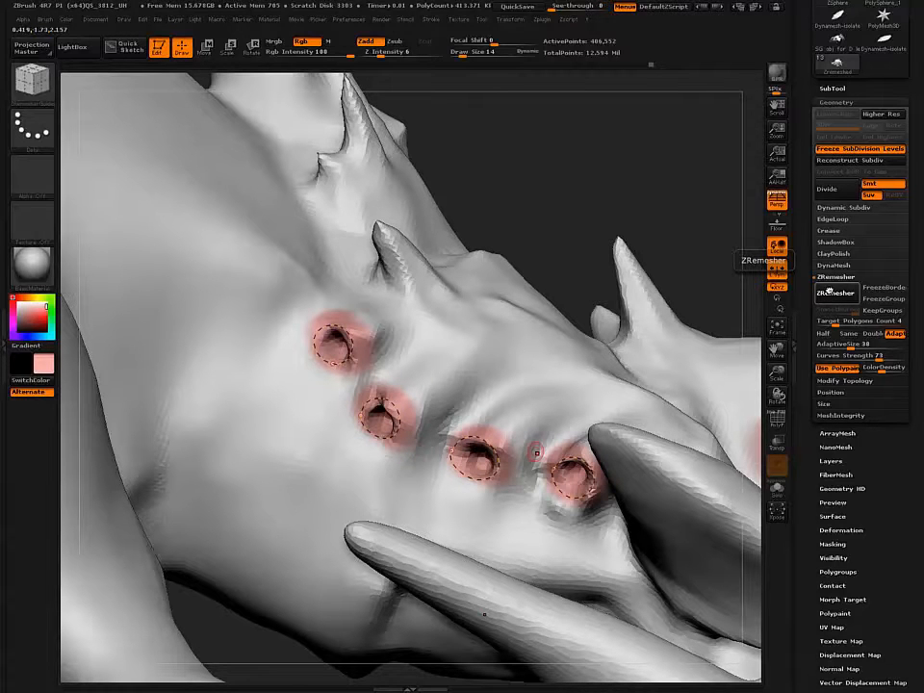
- Try remeshing the creature with ZRemesher using the painted density and guide curves
click(832, 294)
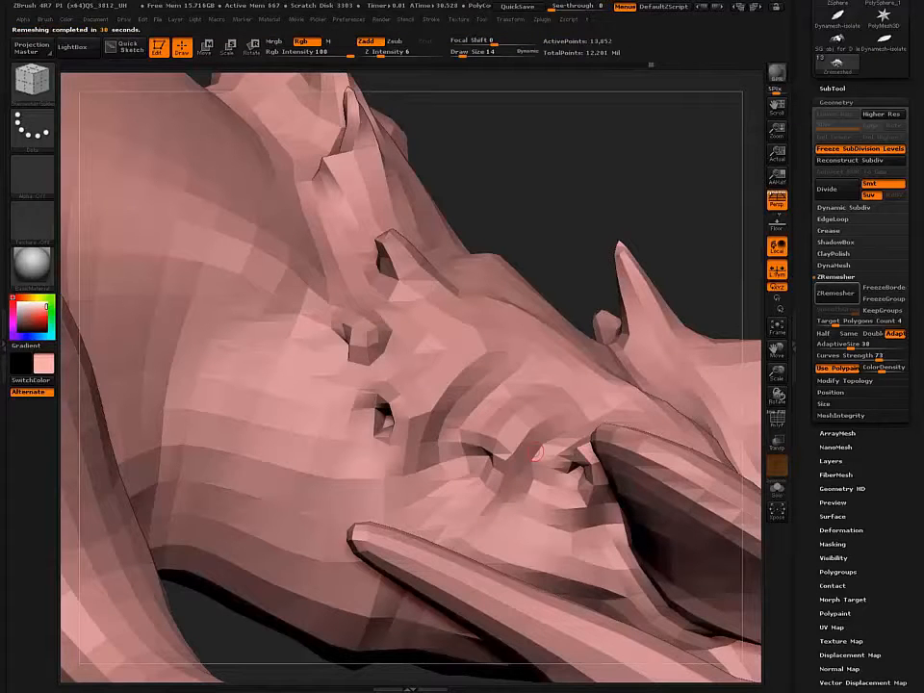
key(ctrl)
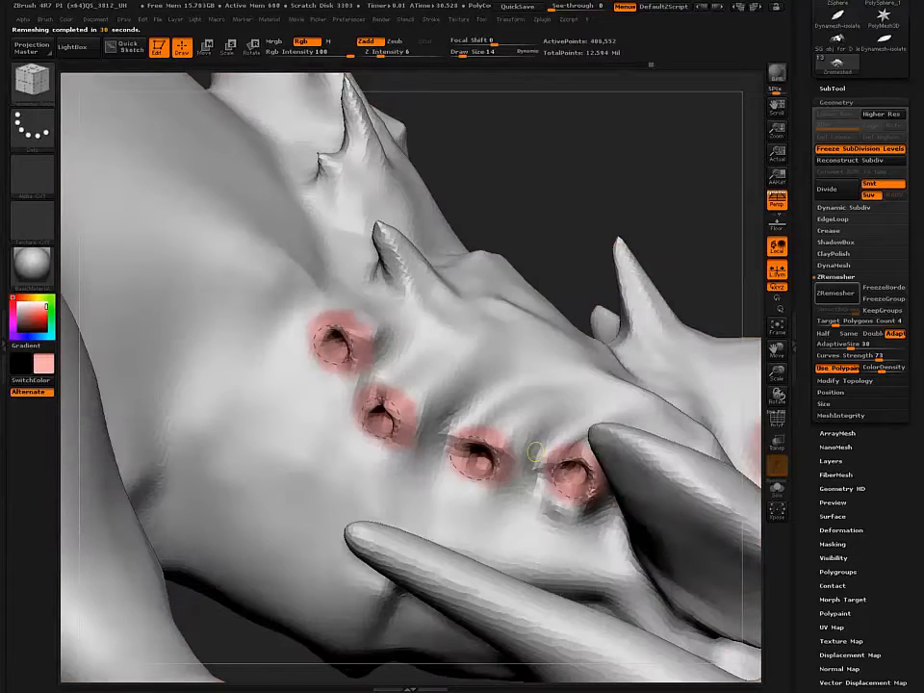
key(ctrl)
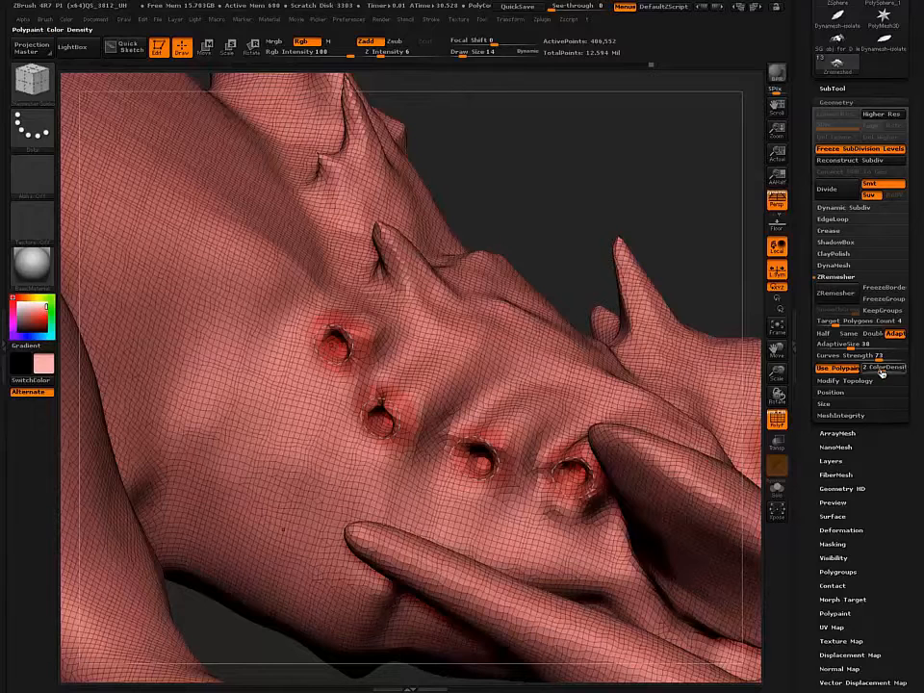
- Raise ZRemesher's polypaint Color Density to 4 and hide the polyframe
click(884, 370)
drag(888, 372, 903, 369)
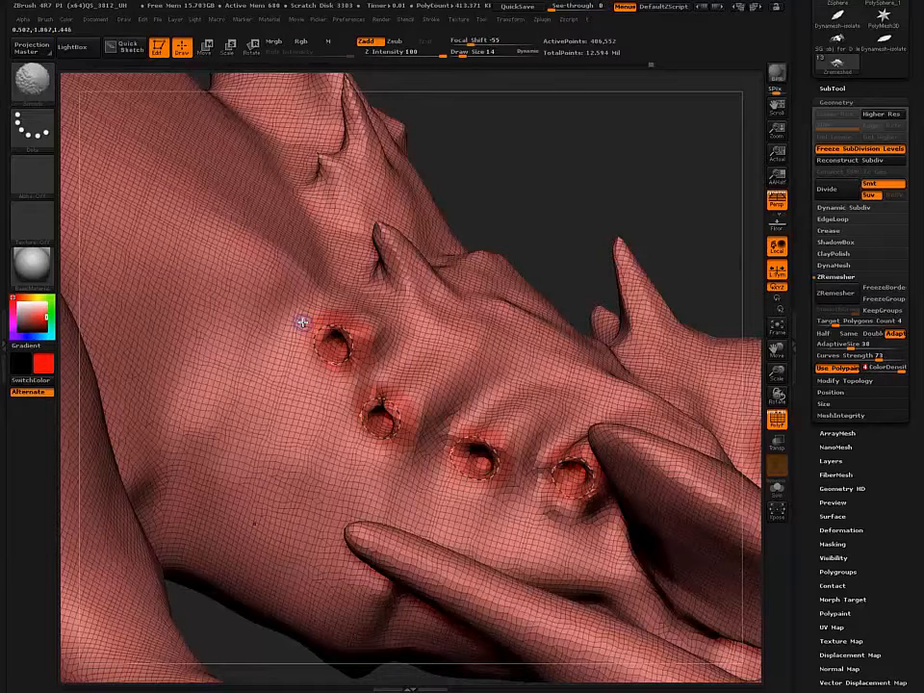
key(shift+f)
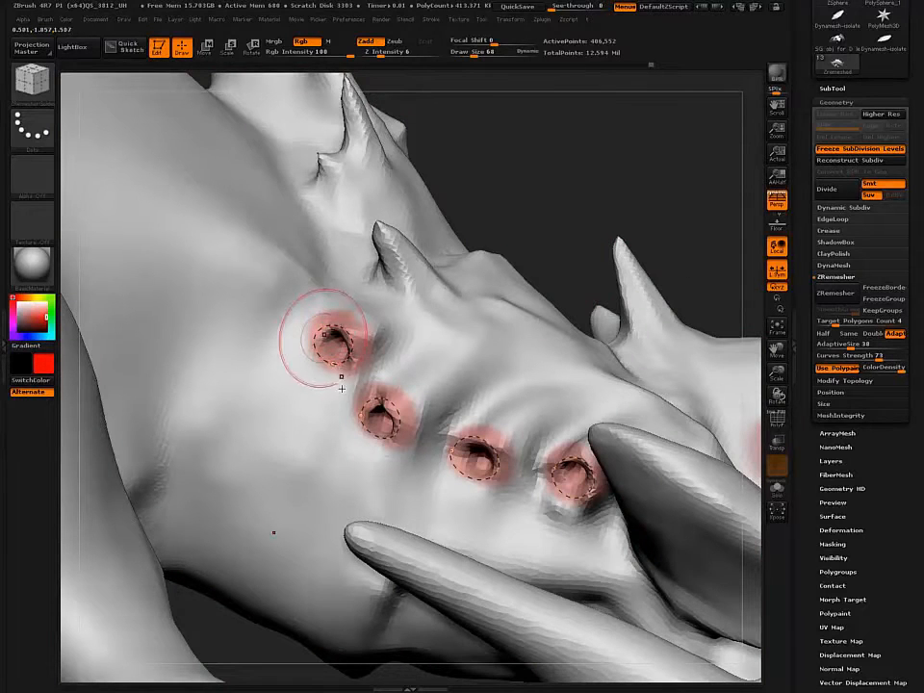
- Paint the four neck cavities solid red with the Standard brush at draw size 56
key(bracketleft)
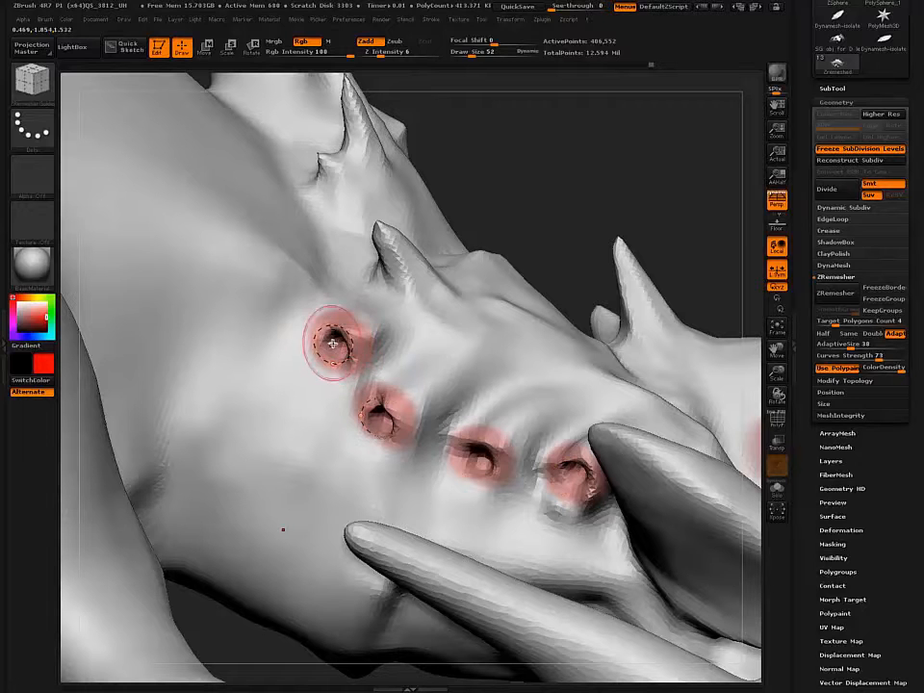
key(bracketright)
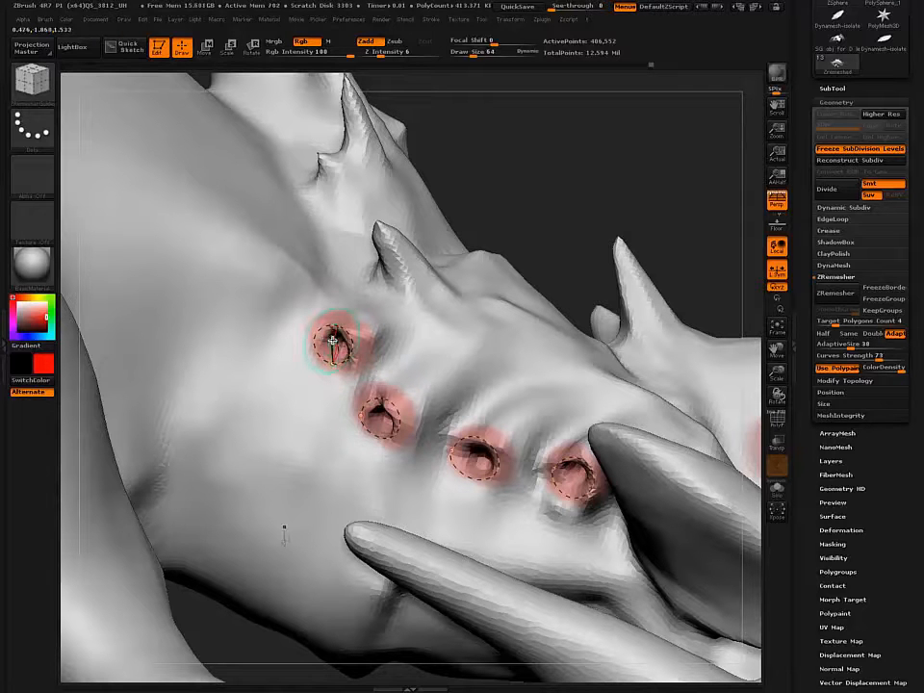
key(b)
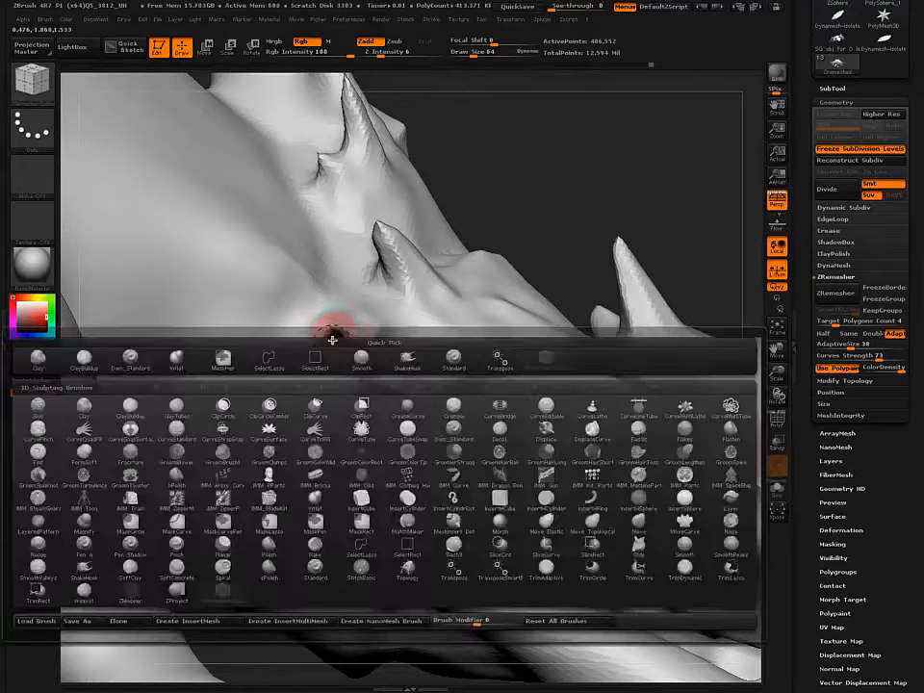
key(f)
key(l)
mouse_move(332, 340)
mouse_down()
mouse_move(358, 363)
mouse_move(355, 352)
mouse_up()
click(377, 422)
drag(378, 422, 381, 414)
drag(474, 457, 481, 460)
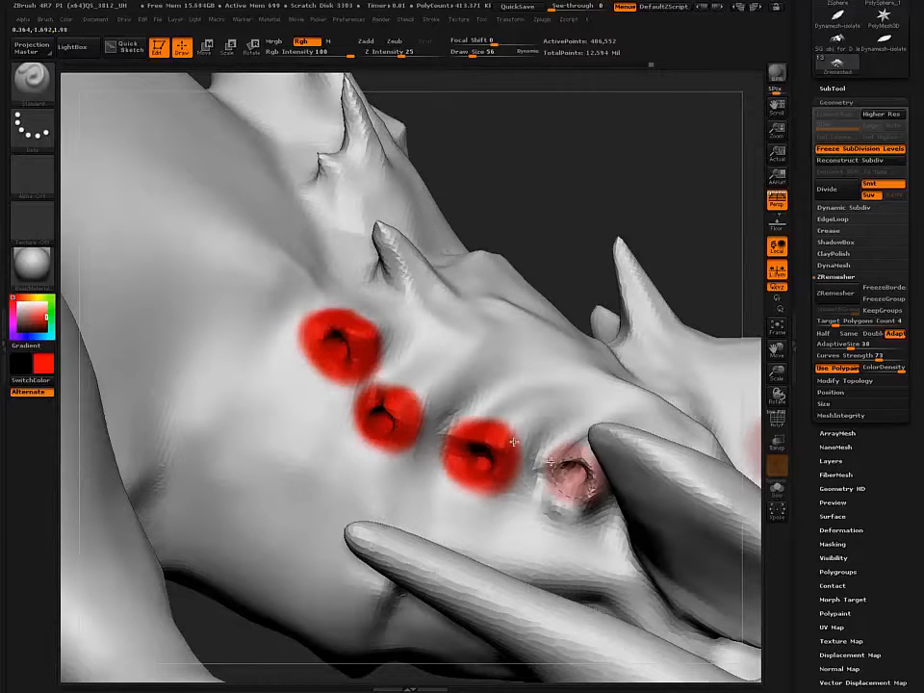
mouse_move(568, 470)
mouse_down()
mouse_move(582, 486)
mouse_move(572, 471)
mouse_up()
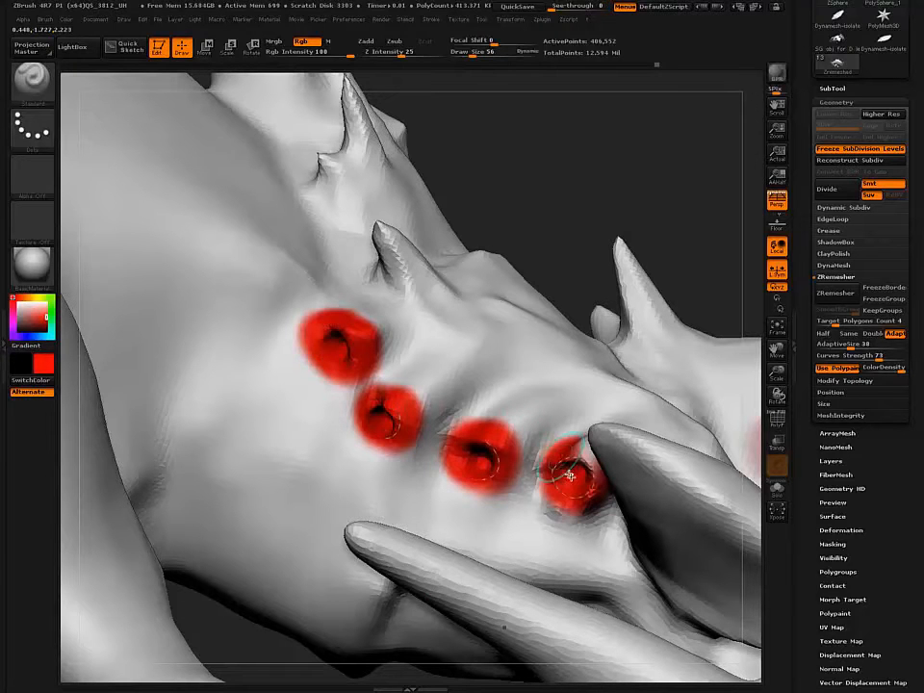
mouse_move(572, 471)
right_down()
mouse_move(573, 481)
mouse_move(584, 455)
right_up()
mouse_move(586, 454)
mouse_down()
mouse_move(577, 450)
mouse_move(588, 474)
mouse_up()
- Set the Smooth brush to affect only colour, with Rgb on and Zadd off, and blend the red paint's edges around the cavities
mouse_move(508, 442)
shift+mouse_down()
mouse_move(472, 423)
mouse_move(459, 394)
shift+mouse_up()
key(ctrl+z)
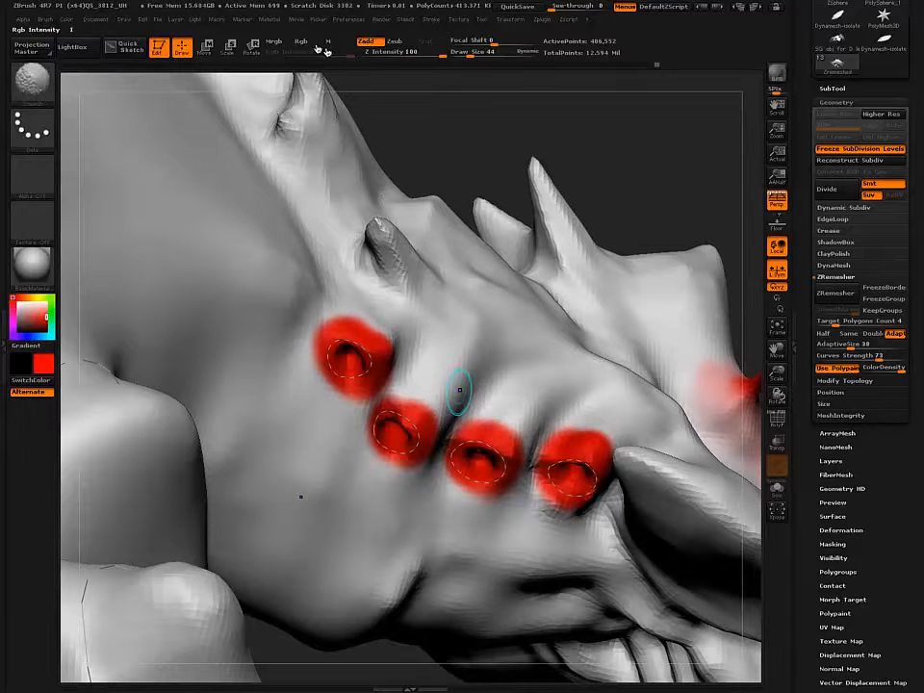
shift+click(307, 42)
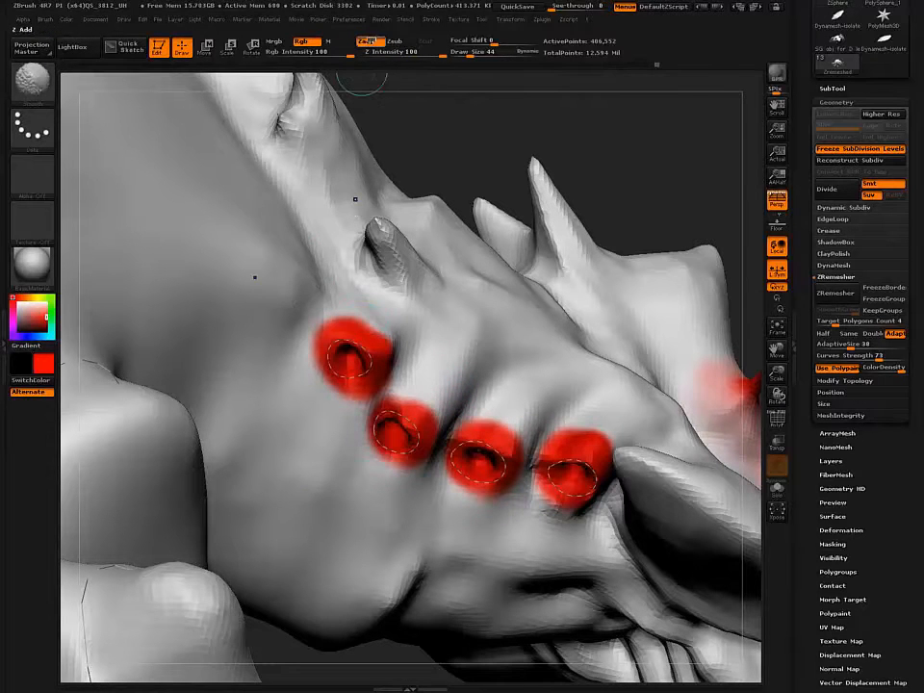
shift+click(369, 42)
mouse_move(359, 326)
shift+mouse_down()
mouse_move(394, 352)
mouse_move(379, 384)
mouse_move(429, 410)
mouse_move(429, 454)
mouse_move(504, 442)
mouse_move(520, 471)
mouse_move(556, 447)
mouse_move(601, 450)
mouse_move(563, 502)
mouse_move(576, 511)
mouse_move(541, 432)
shift+mouse_up()
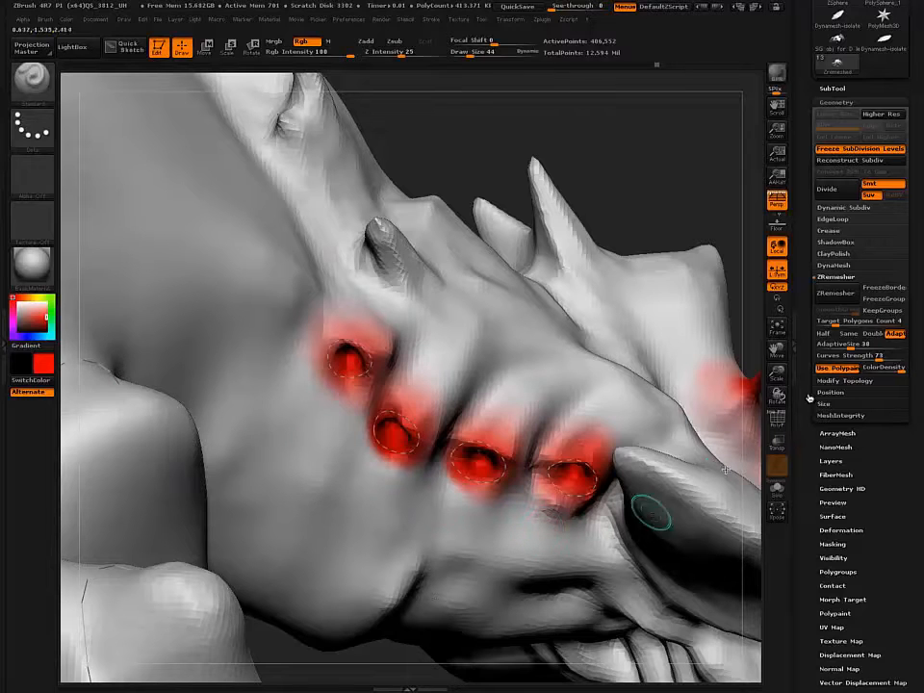
- Try painting the skin fold above the third neck cavity with a lower polypaint Color Density
click(880, 371)
drag(880, 372, 874, 371)
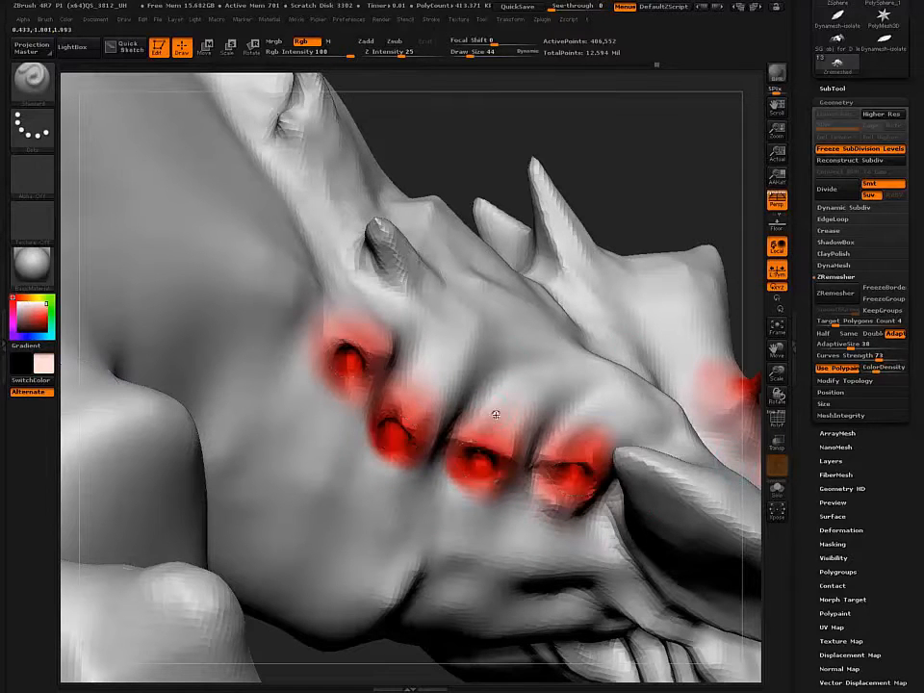
drag(477, 416, 485, 409)
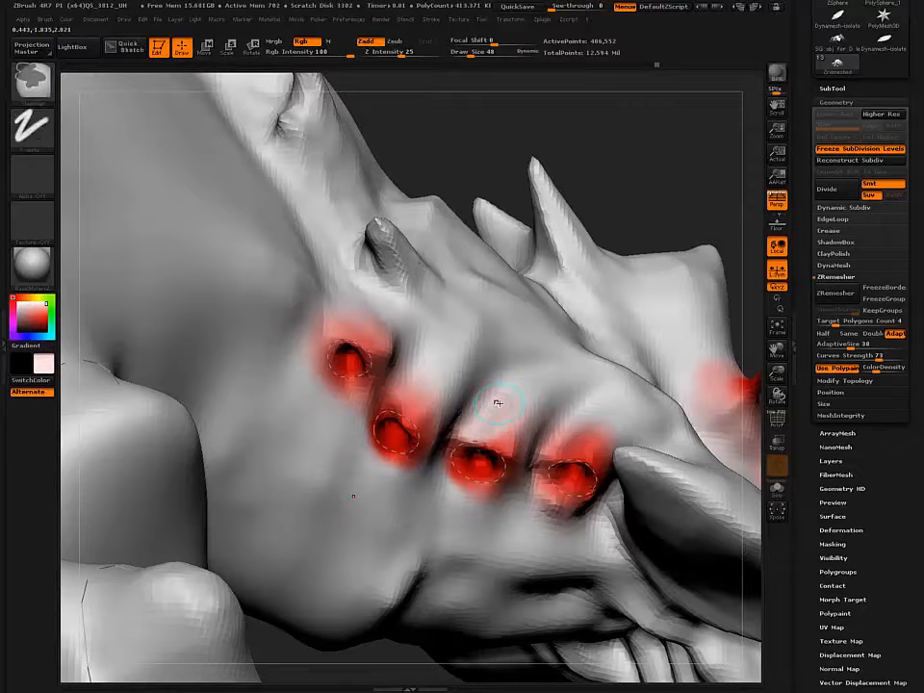
key(ctrl+z)
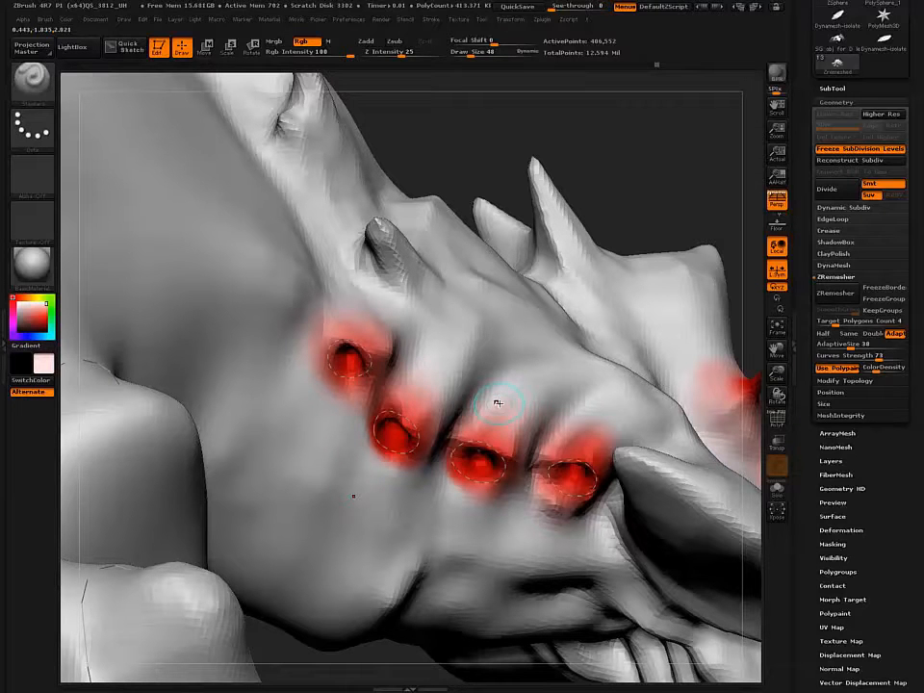
- Set the polypaint Color Density to 2 and paint the folds above all four neck cavities pale red
click(883, 368)
text(2)
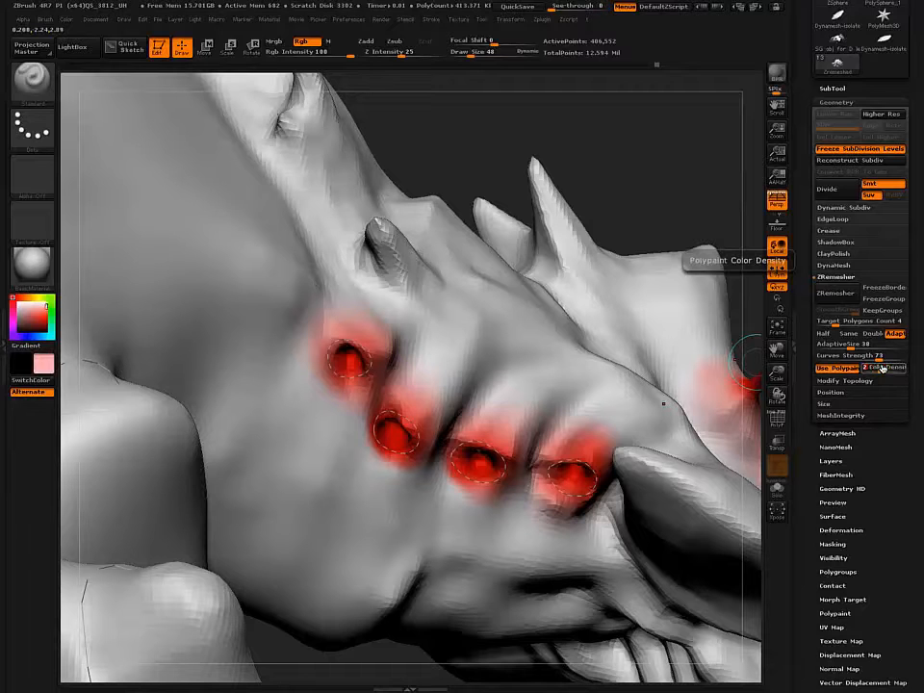
key(Return)
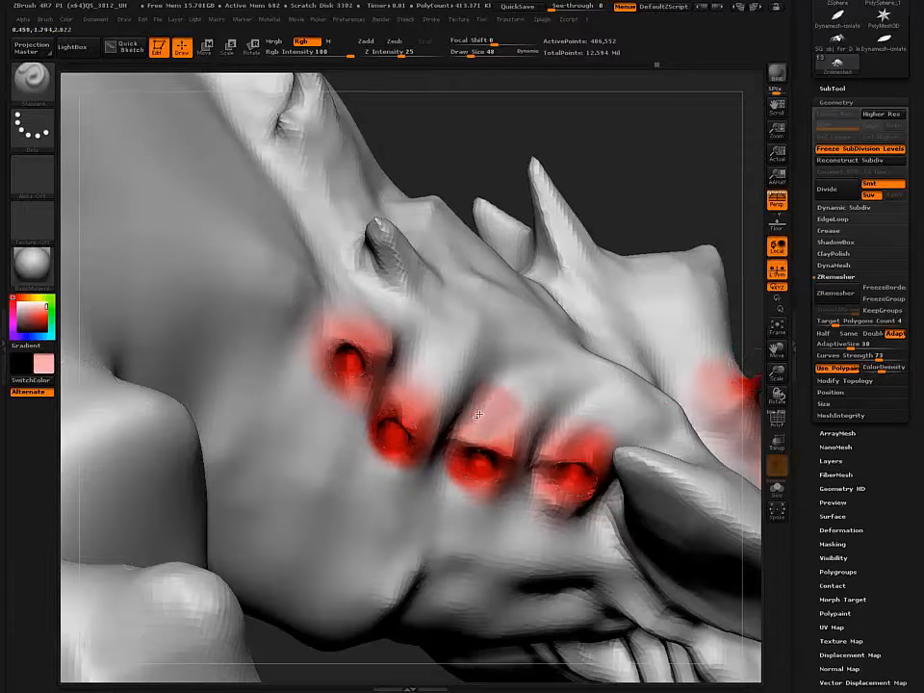
mouse_move(465, 424)
mouse_down()
mouse_move(531, 418)
mouse_move(499, 368)
mouse_up()
mouse_move(424, 366)
mouse_down()
mouse_move(431, 387)
mouse_move(451, 378)
mouse_move(414, 301)
mouse_move(368, 324)
mouse_move(325, 300)
mouse_up()
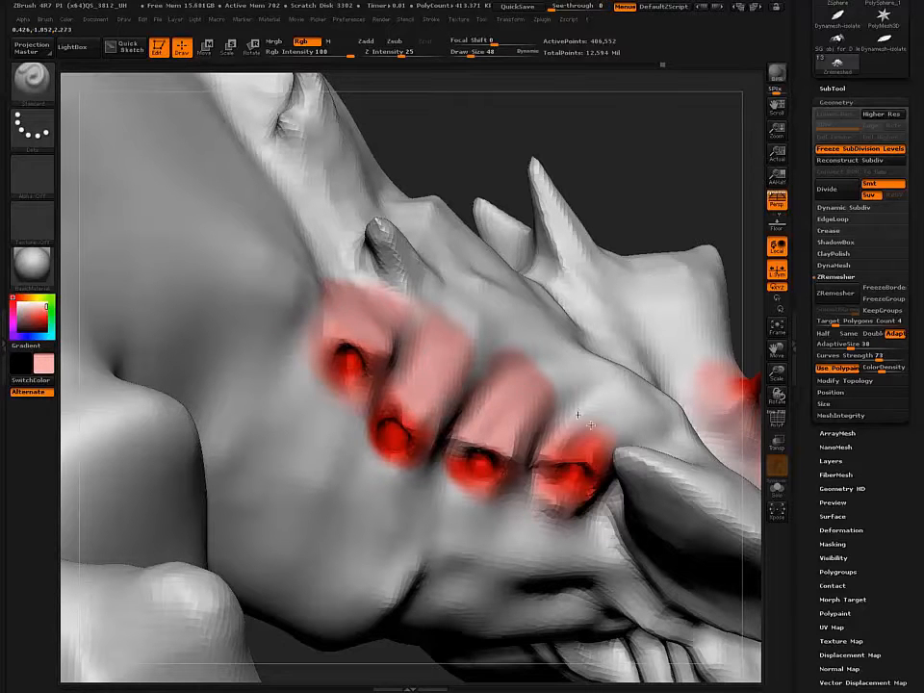
drag(578, 413, 569, 406)
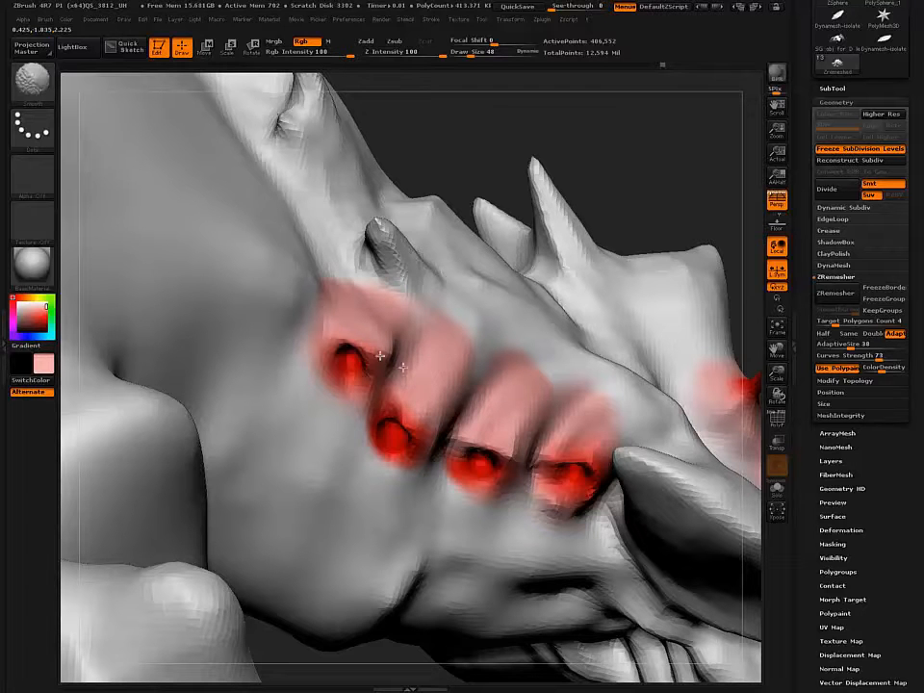
- Pick the full red from a cavity and repaint all four neck cavities with it
key(c)
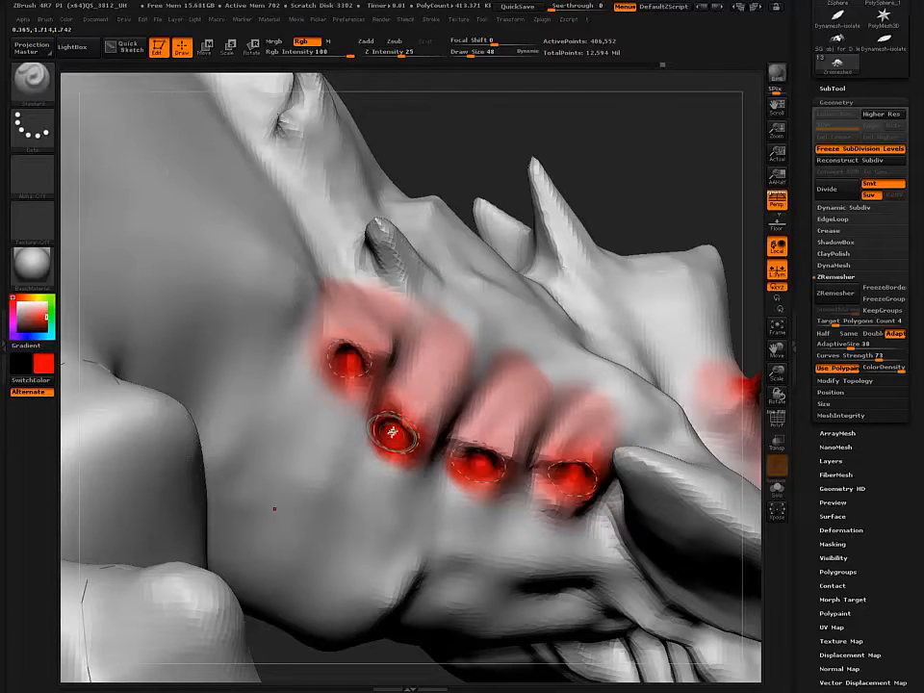
mouse_move(409, 416)
mouse_down()
mouse_move(410, 448)
mouse_move(384, 421)
mouse_up()
mouse_move(476, 453)
mouse_down()
mouse_move(495, 466)
mouse_move(486, 481)
mouse_up()
drag(568, 466, 568, 489)
mouse_move(349, 359)
mouse_down()
mouse_move(355, 370)
mouse_move(350, 356)
mouse_up()
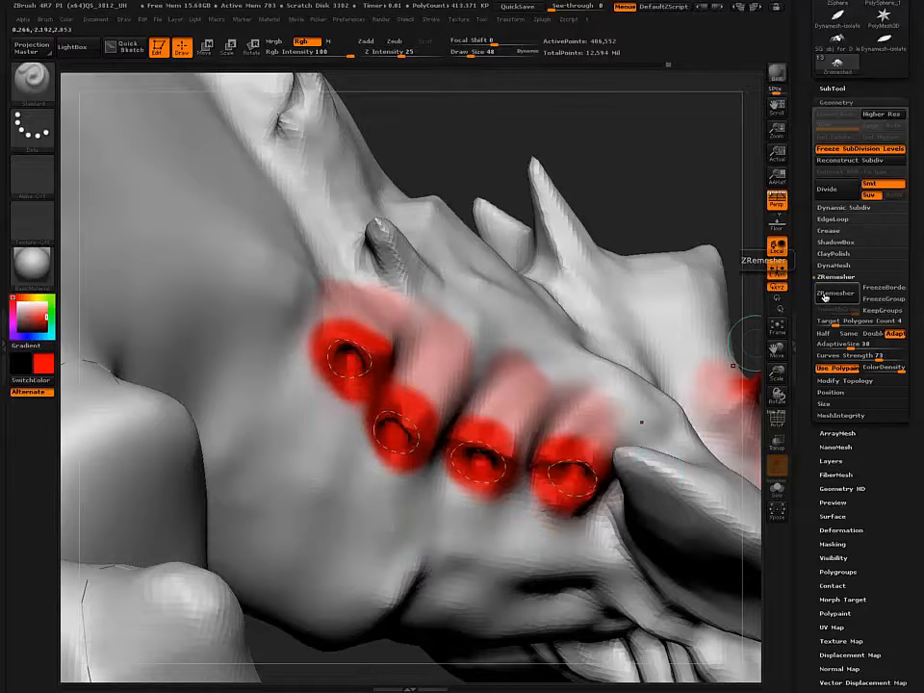
- Blend the red paint's edges, pick the pale red from a fold and paint it around and below the four neck cavities
mouse_move(330, 314)
shift+mouse_down()
mouse_move(361, 327)
mouse_move(428, 384)
shift+mouse_up()
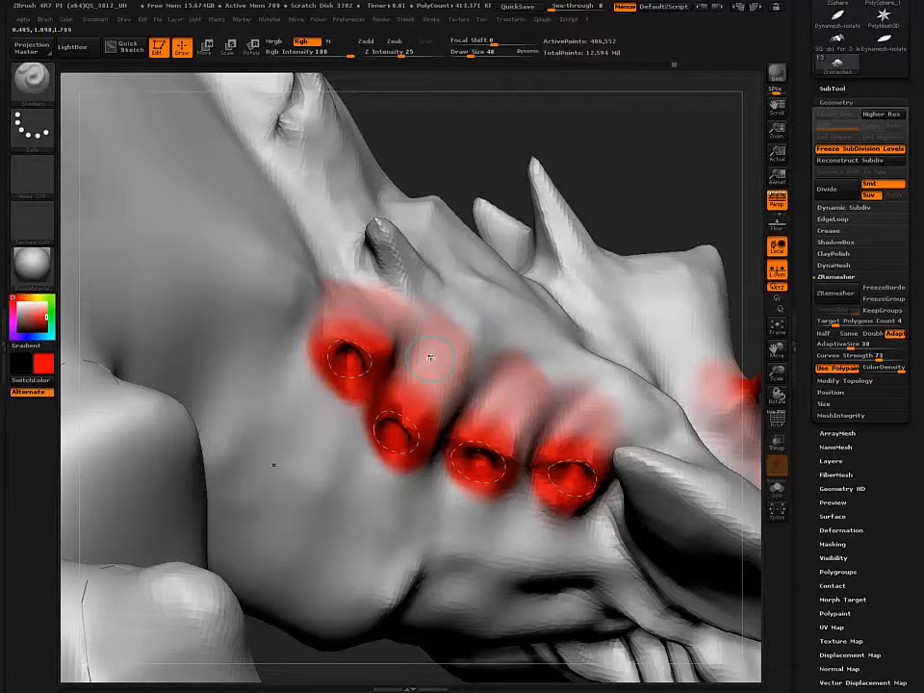
key(c)
mouse_move(313, 318)
mouse_down()
mouse_move(294, 361)
mouse_move(303, 394)
mouse_move(367, 478)
mouse_move(567, 532)
mouse_up()
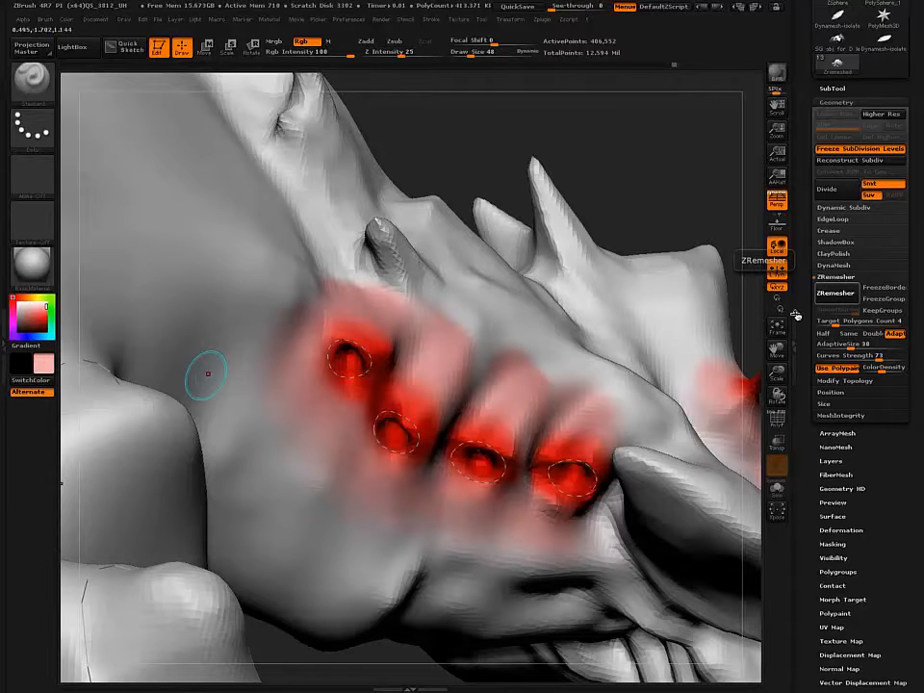
- Remesh the creature with a Target Polygons Count of 4, show the polyframe to check the cavities' topology, and quick-save
click(835, 294)
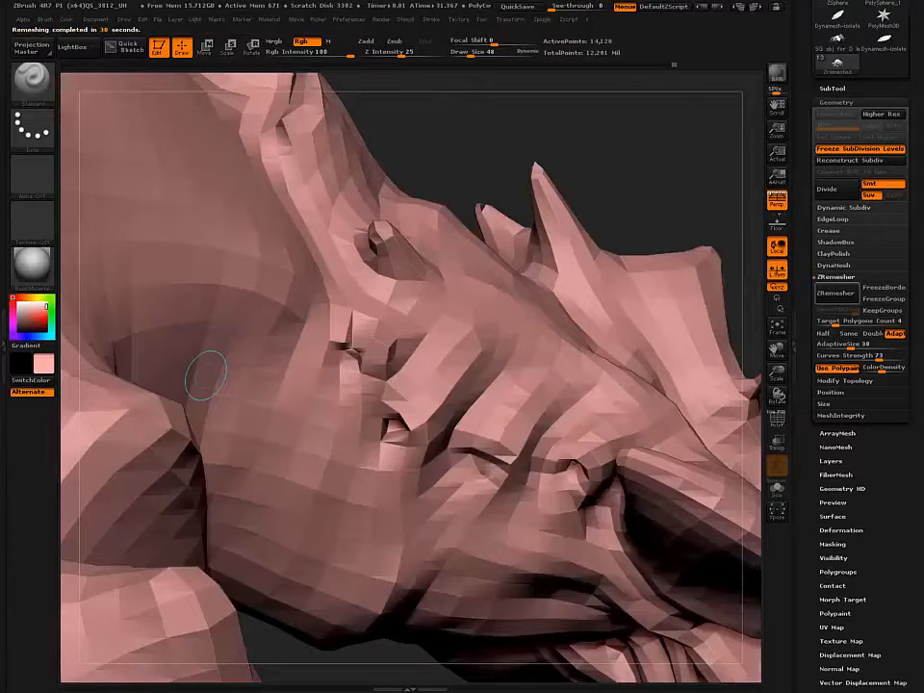
key(shift)
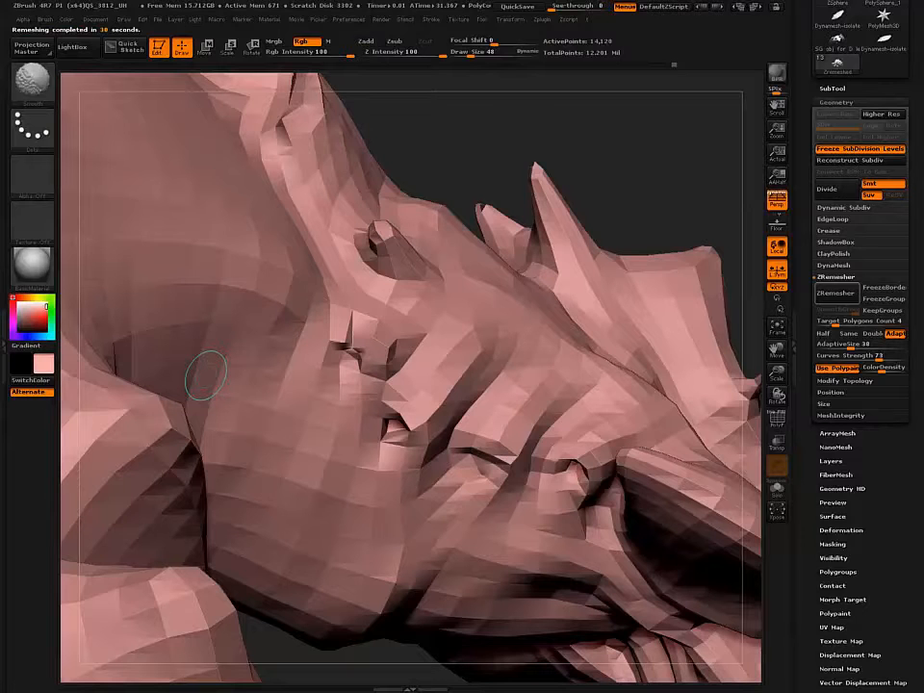
key(shift+f)
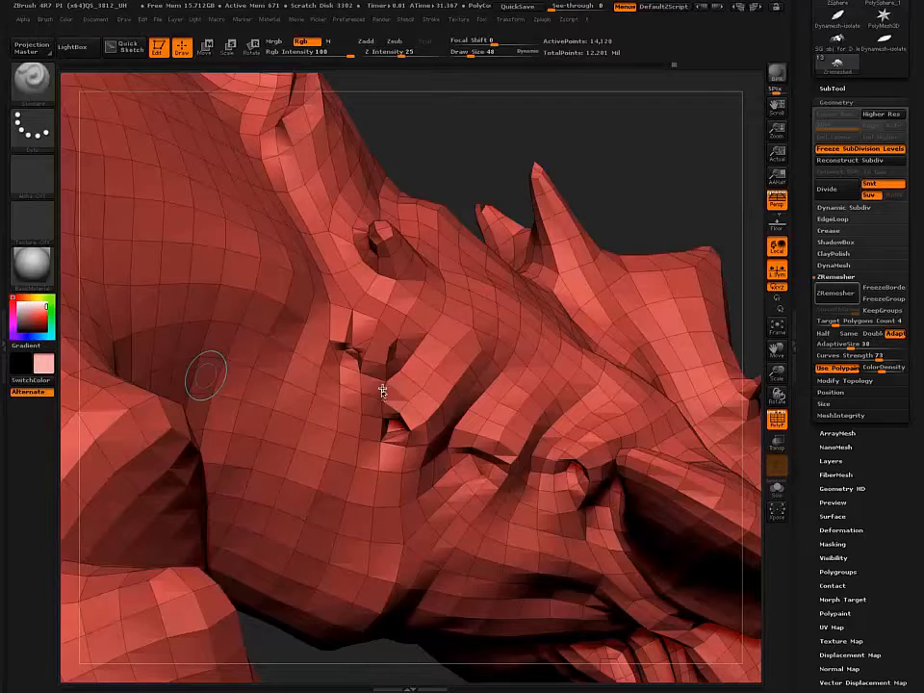
mouse_move(386, 398)
right_down()
mouse_move(391, 385)
mouse_move(378, 384)
mouse_move(367, 310)
right_up()
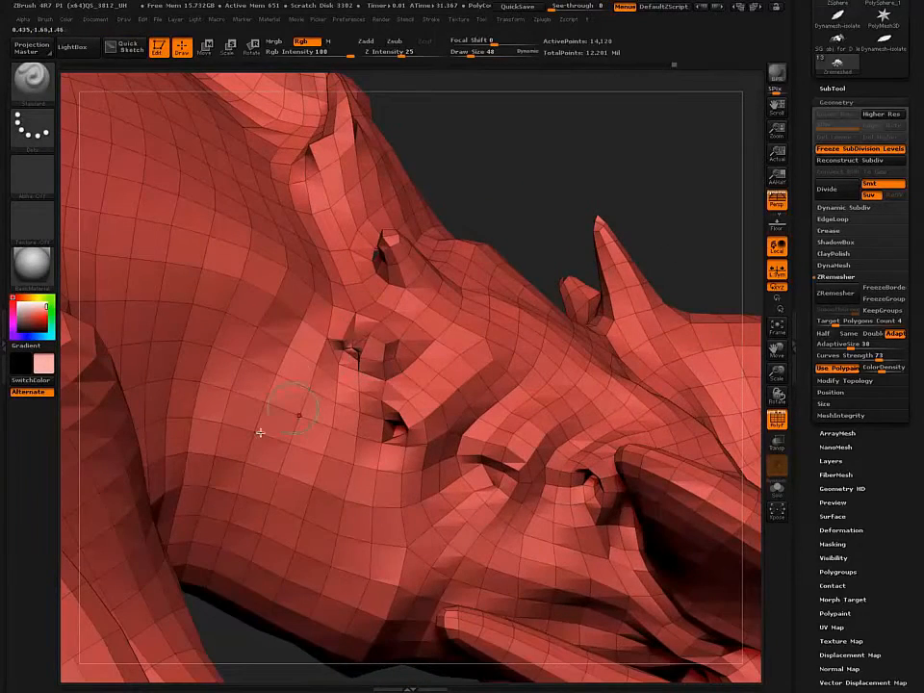
key(ctrl+s)
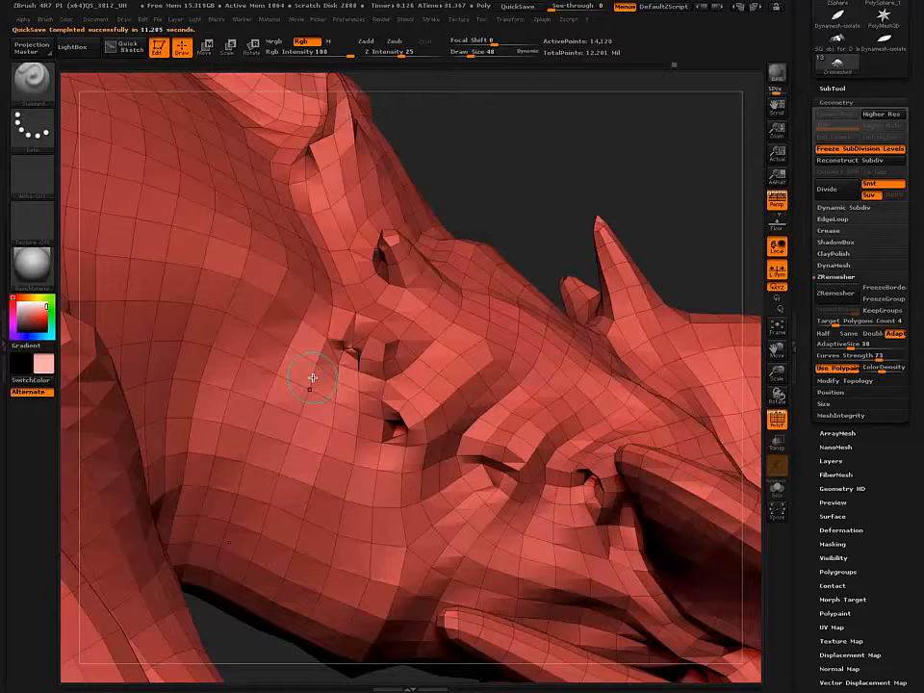
- Undo the last remesh and run ZRemesher again with a Target Polygons Count of 6, then check the cavity and body topology
key(shift)
key(shift)
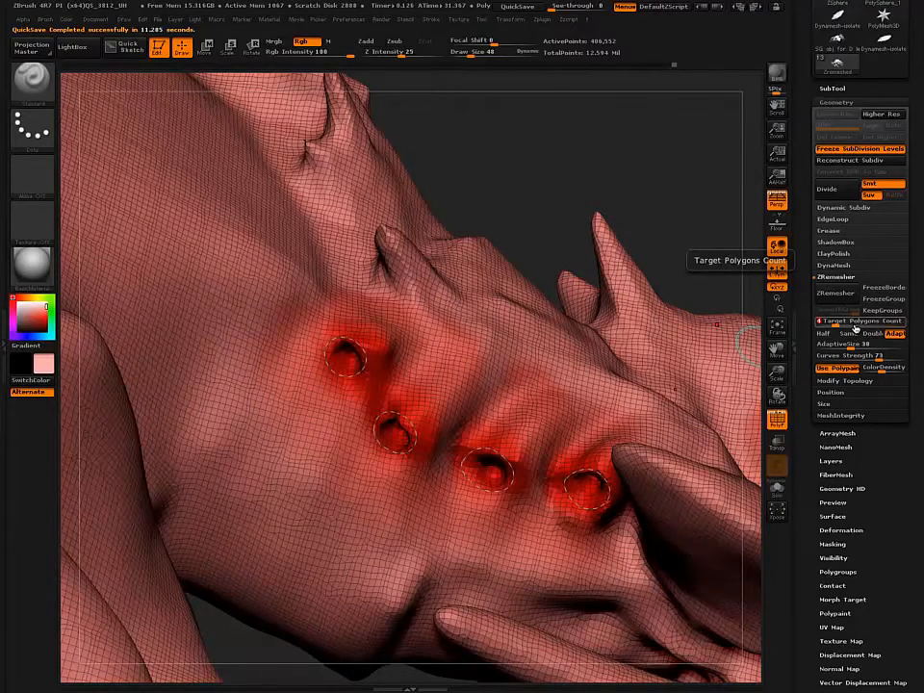
click(843, 293)
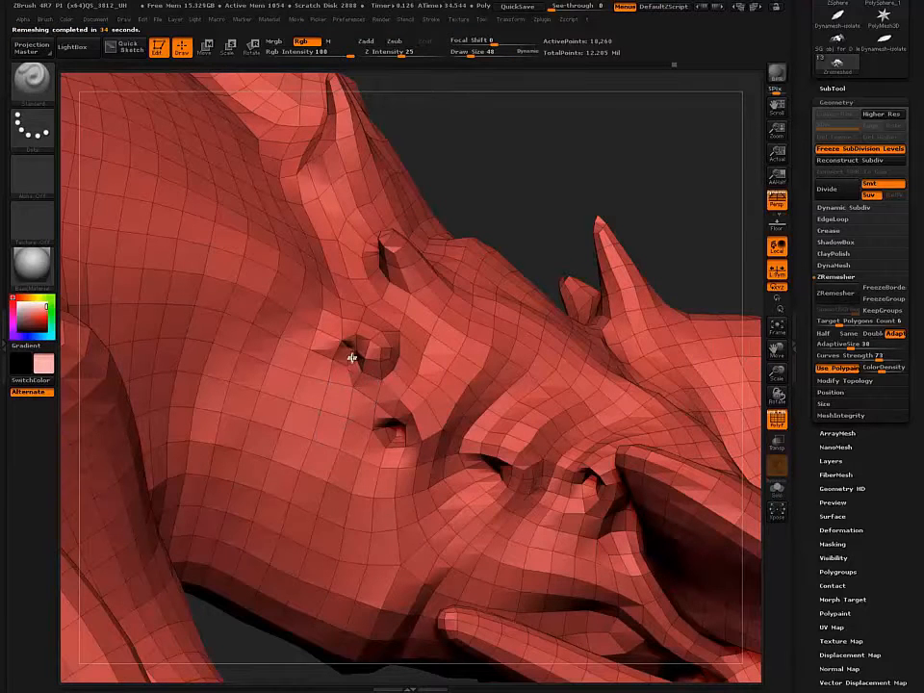
right_drag(352, 357, 353, 362)
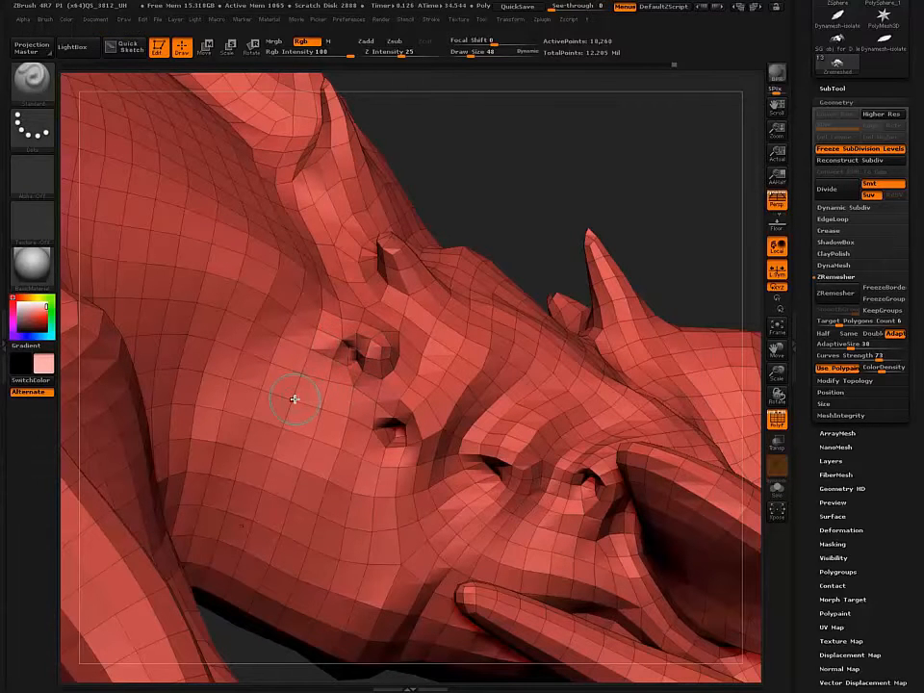
key(ctrl+shift)
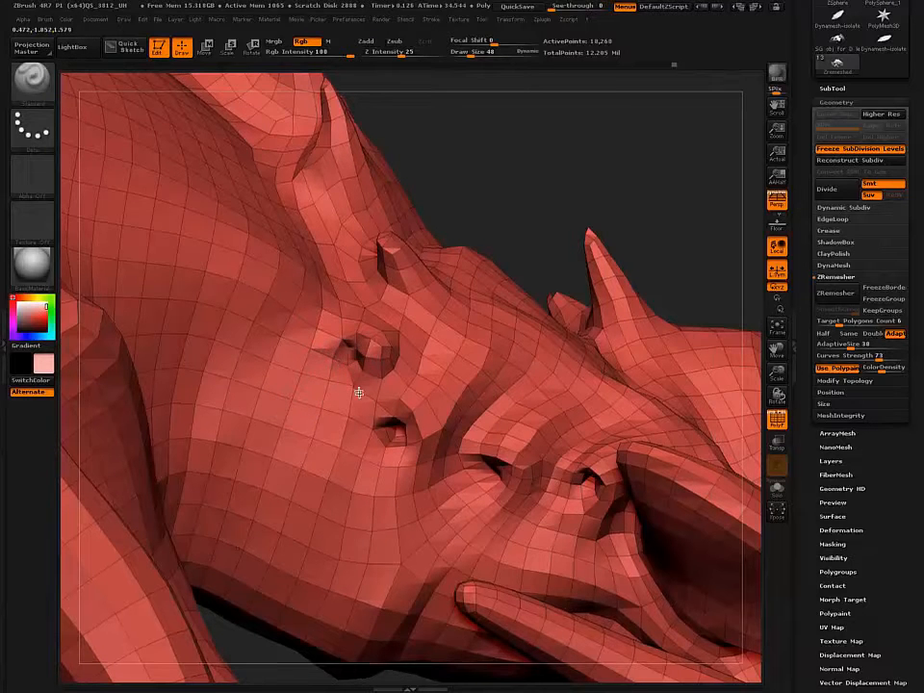
ctrl+right_drag(357, 390, 266, 313)
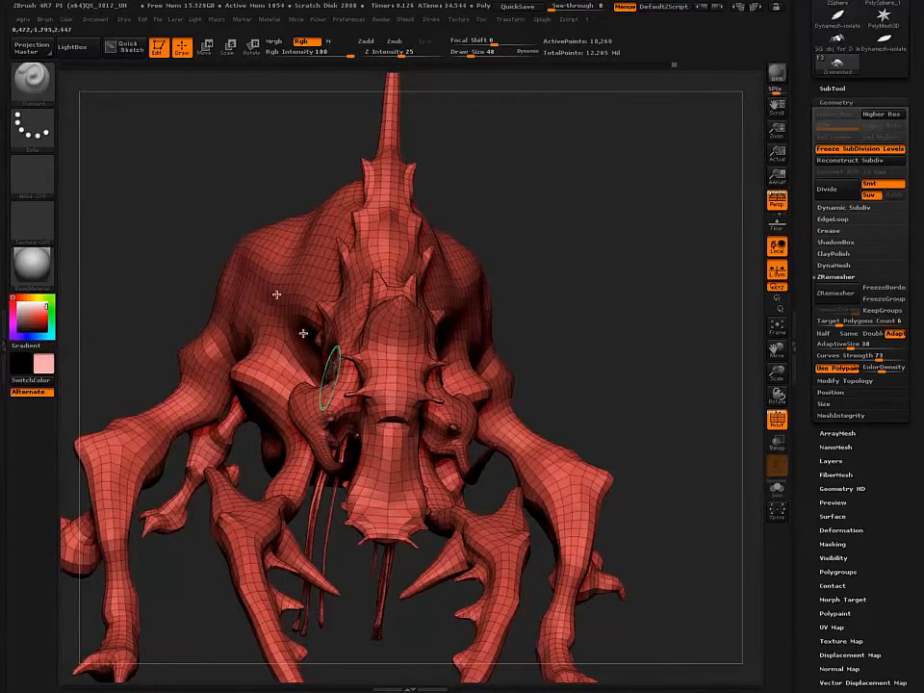
mouse_move(272, 286)
right_down()
mouse_move(288, 290)
mouse_move(175, 355)
mouse_move(130, 363)
mouse_move(182, 364)
mouse_move(149, 383)
mouse_move(161, 409)
mouse_move(144, 422)
mouse_move(271, 489)
mouse_move(183, 425)
mouse_move(174, 500)
mouse_move(157, 437)
mouse_move(140, 453)
right_up()
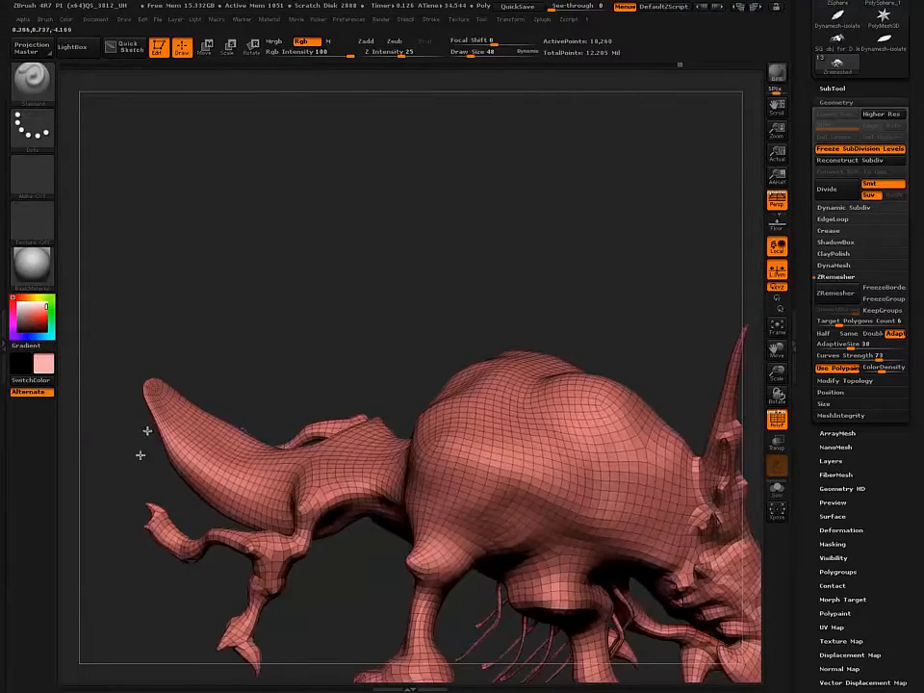
- Set the active colour to white and compare the whole creature with and without the polyframe
drag(35, 322, 13, 302)
right_drag(145, 479, 87, 363)
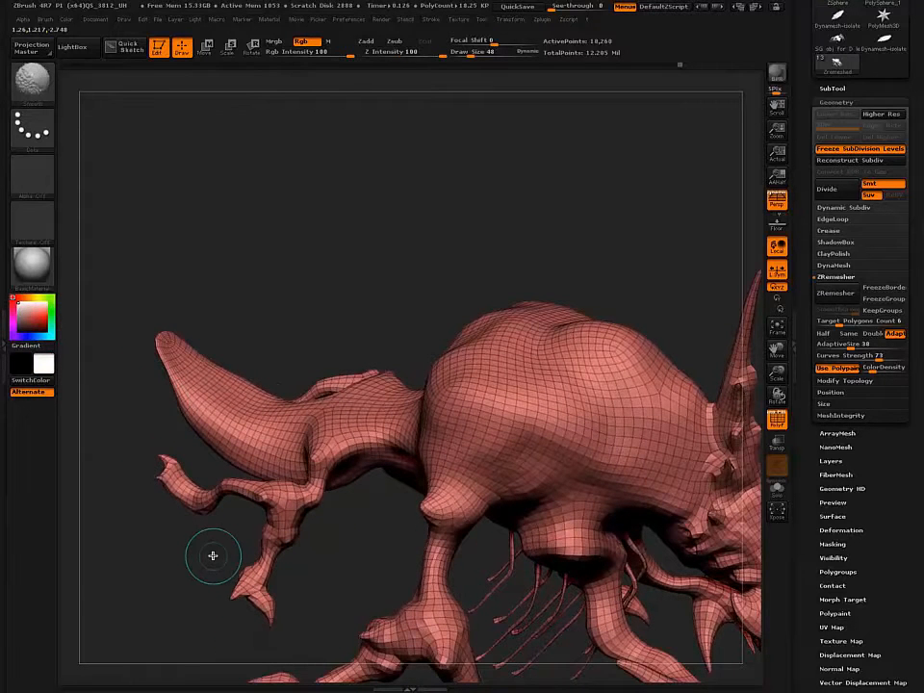
key(shift+f)
key(shift)
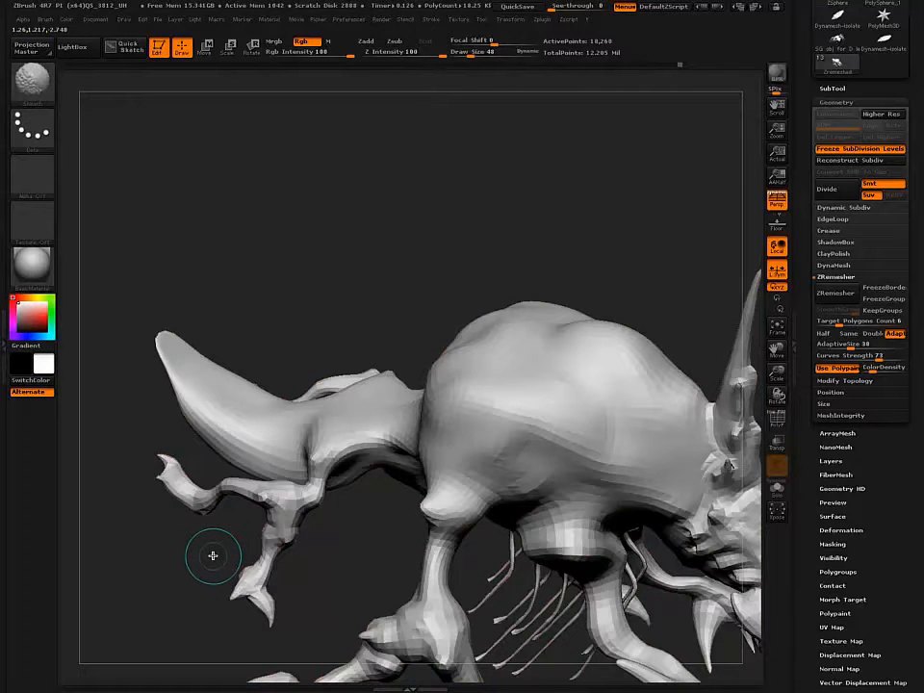
key(shift+f)
- Isolate the polygons around the first neck cavity and grow the visible area outward
mouse_move(202, 444)
right_down()
mouse_move(176, 364)
mouse_move(213, 377)
mouse_move(144, 419)
mouse_move(349, 348)
mouse_move(324, 295)
mouse_move(326, 421)
mouse_move(351, 414)
mouse_move(361, 480)
mouse_move(405, 487)
mouse_move(460, 426)
mouse_move(342, 330)
mouse_move(308, 359)
mouse_move(295, 316)
mouse_move(330, 393)
mouse_move(316, 377)
mouse_move(327, 487)
right_up()
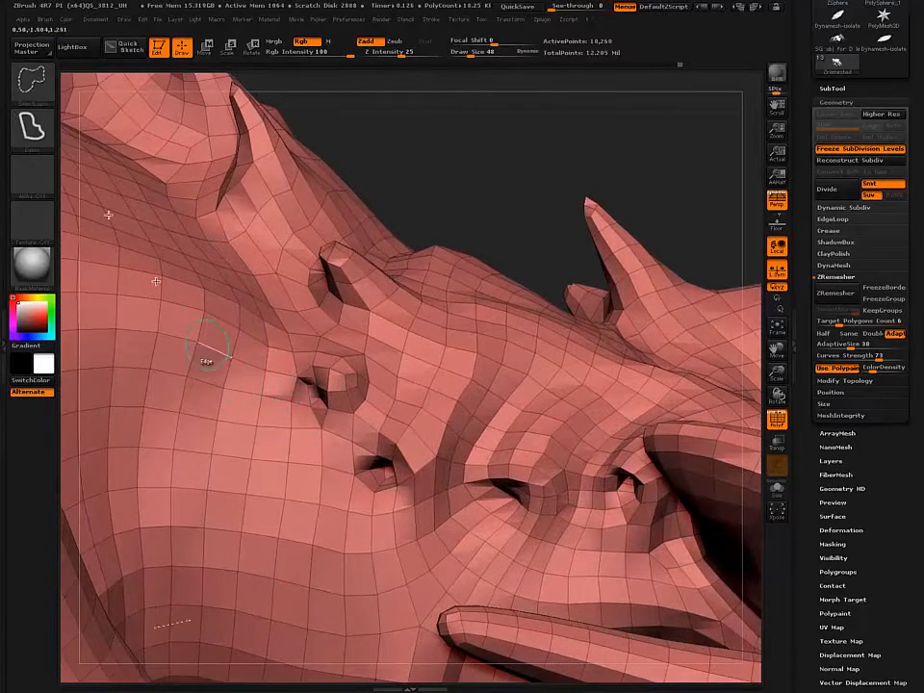
ctrl+shift+click(282, 420)
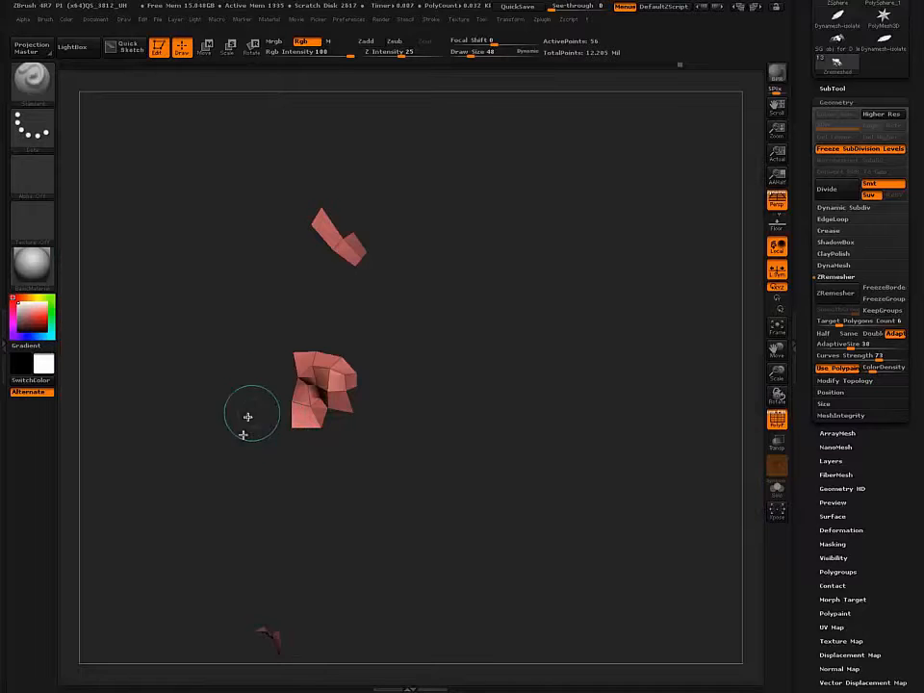
mouse_move(251, 431)
mouse_down()
mouse_move(260, 417)
mouse_move(272, 427)
mouse_move(254, 456)
mouse_up()
key(ctrl+shift+x)
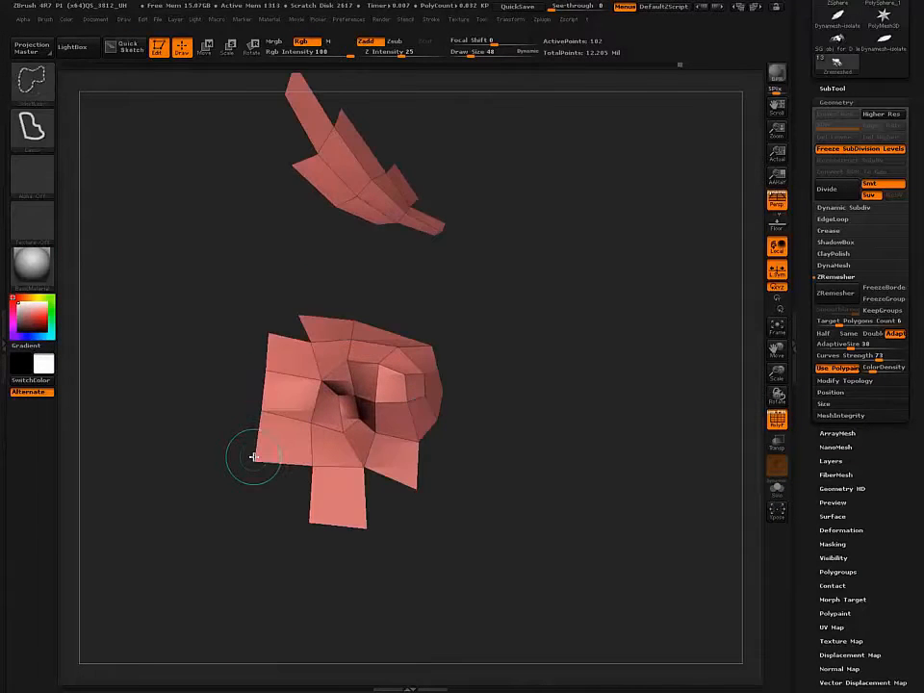
key(ctrl+shift)
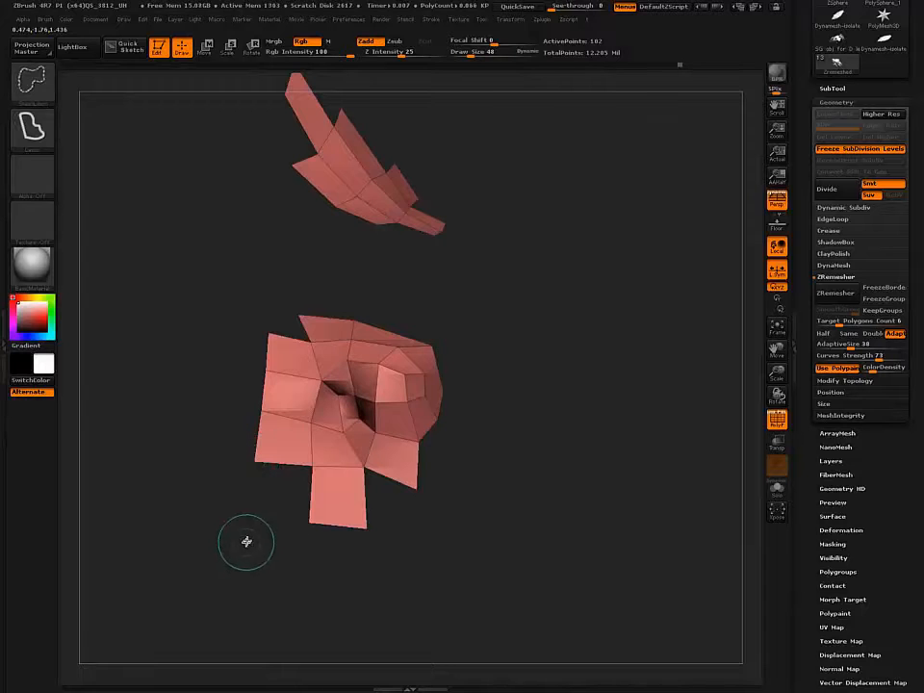
mouse_move(315, 582)
ctrl+alt+shift+mouse_down()
mouse_move(371, 506)
mouse_move(399, 520)
ctrl+alt+shift+mouse_up()
ctrl+shift+drag(356, 578, 305, 574)
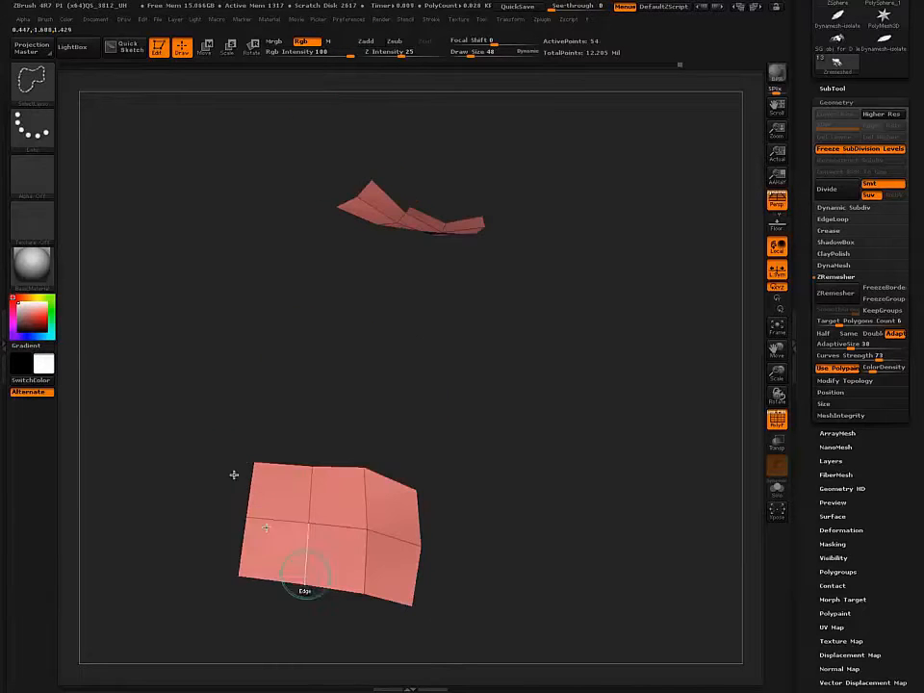
key(ctrl+z)
key(ctrl+z)
key(ctrl+shift)
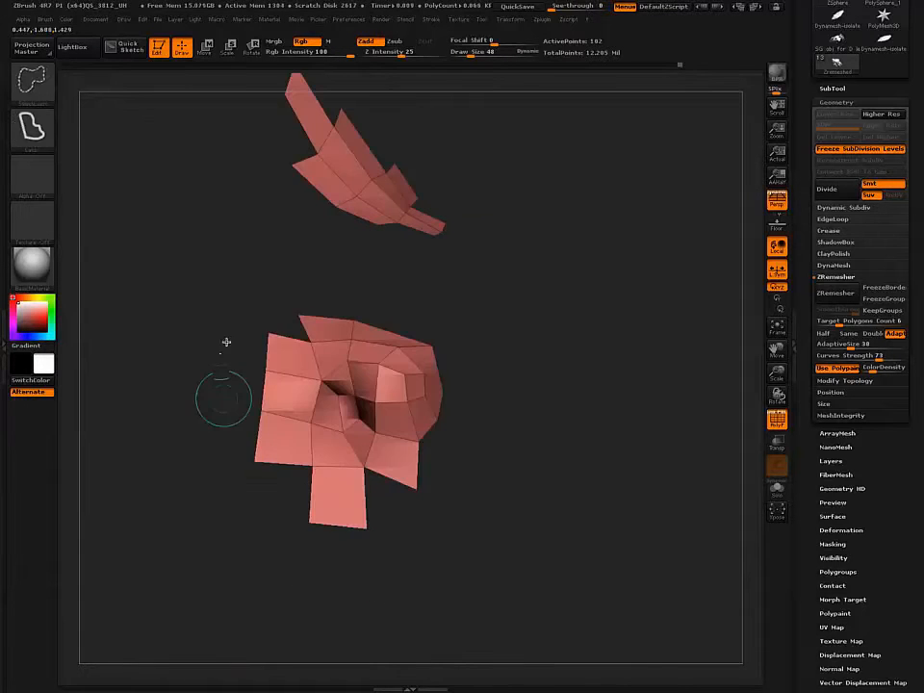
- Hide the stray polygon below the isolated cavity patch and grow the visible area again
mouse_move(332, 489)
ctrl+alt+shift+mouse_down()
mouse_move(367, 574)
mouse_move(306, 610)
mouse_move(311, 599)
ctrl+alt+shift+mouse_up()
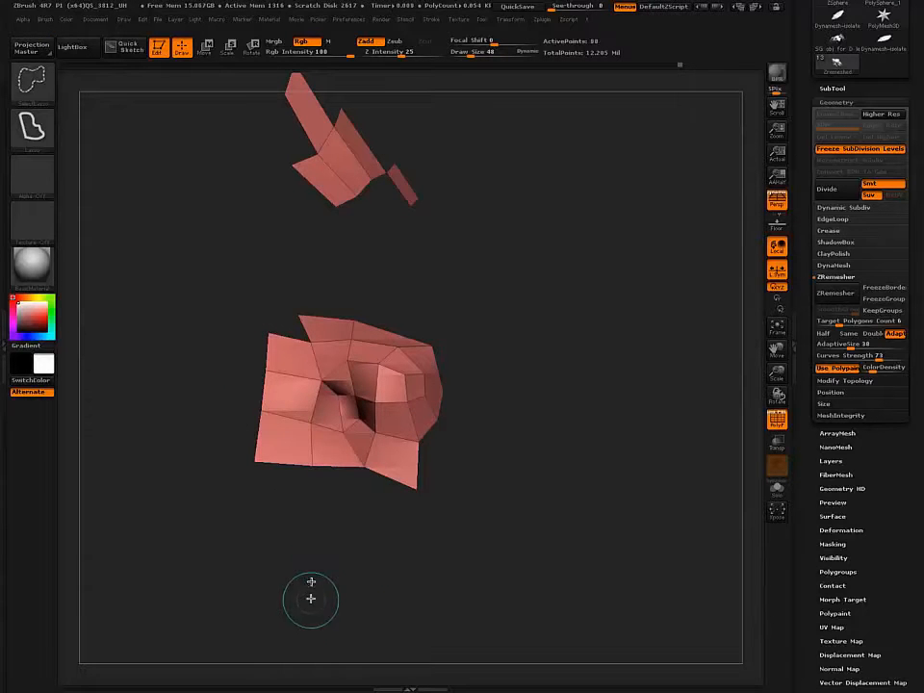
ctrl+shift+click(262, 331)
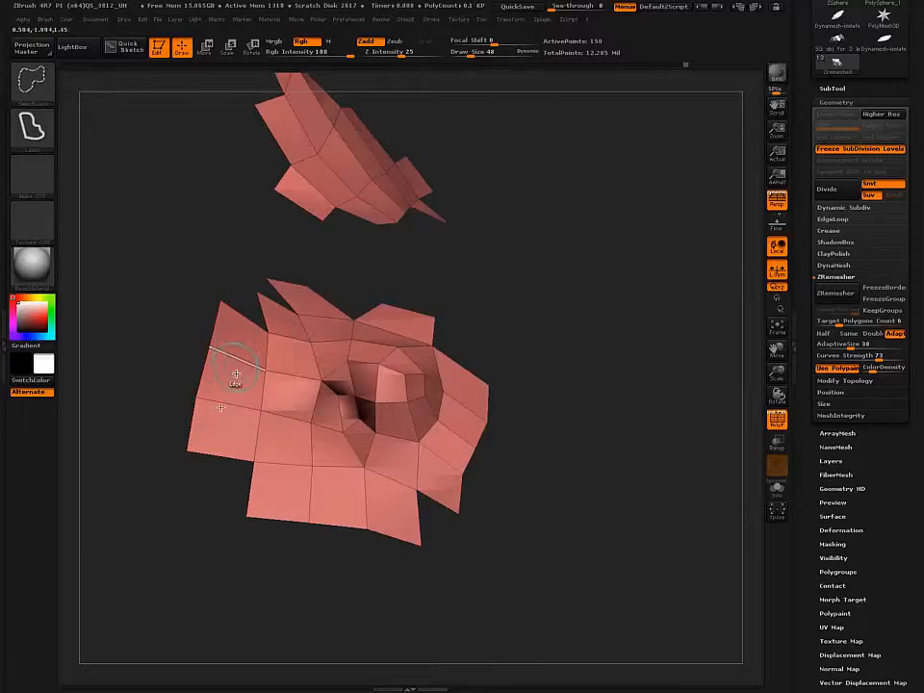
key(ctrl+shift)
key(ctrl+shift)
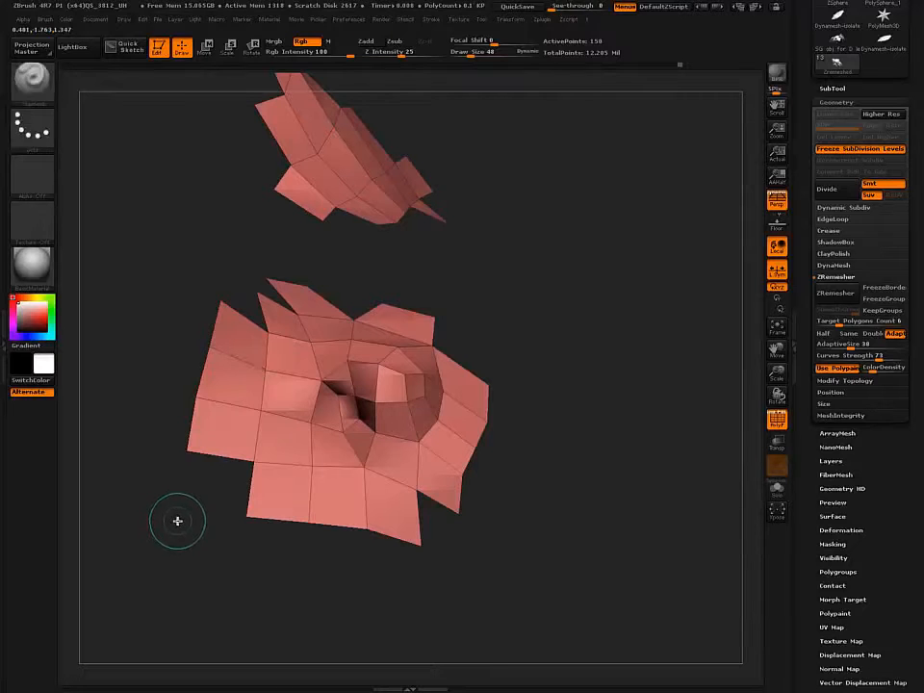
- Hide the outlying polygons along the left, lower and upper edges of the patch, leaving a clean border around the cavity
ctrl+alt+shift+drag(178, 520, 233, 364)
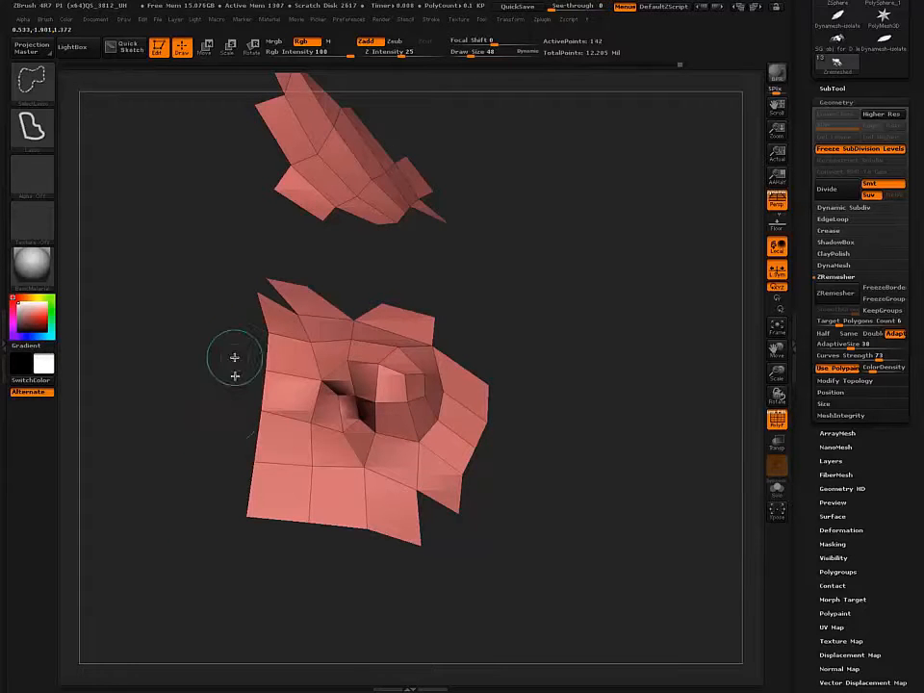
ctrl+shift+click(310, 502)
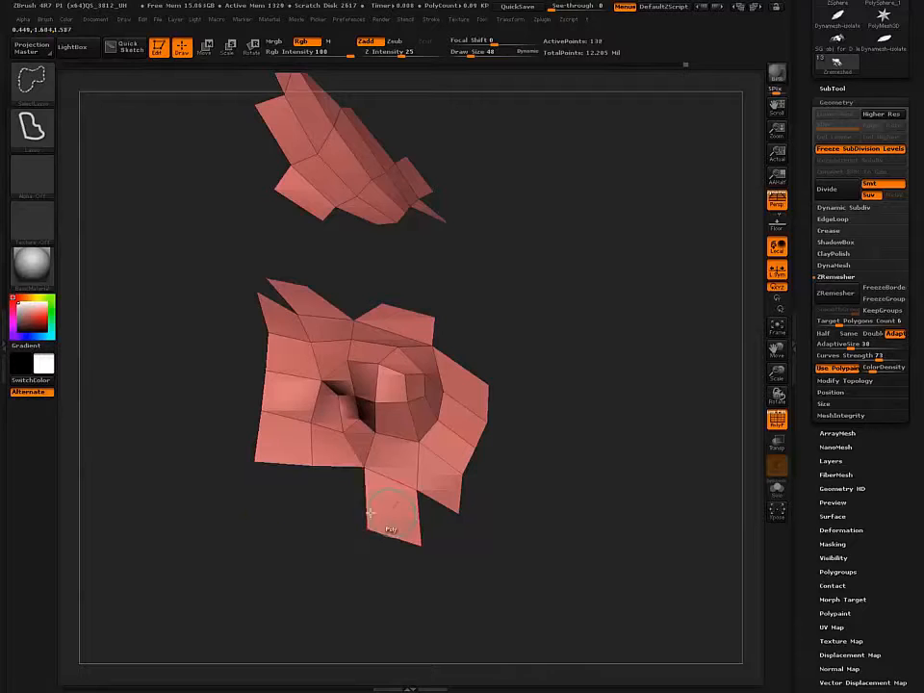
ctrl+shift+click(386, 574)
ctrl+shift+click(320, 497)
right_drag(312, 441, 308, 471)
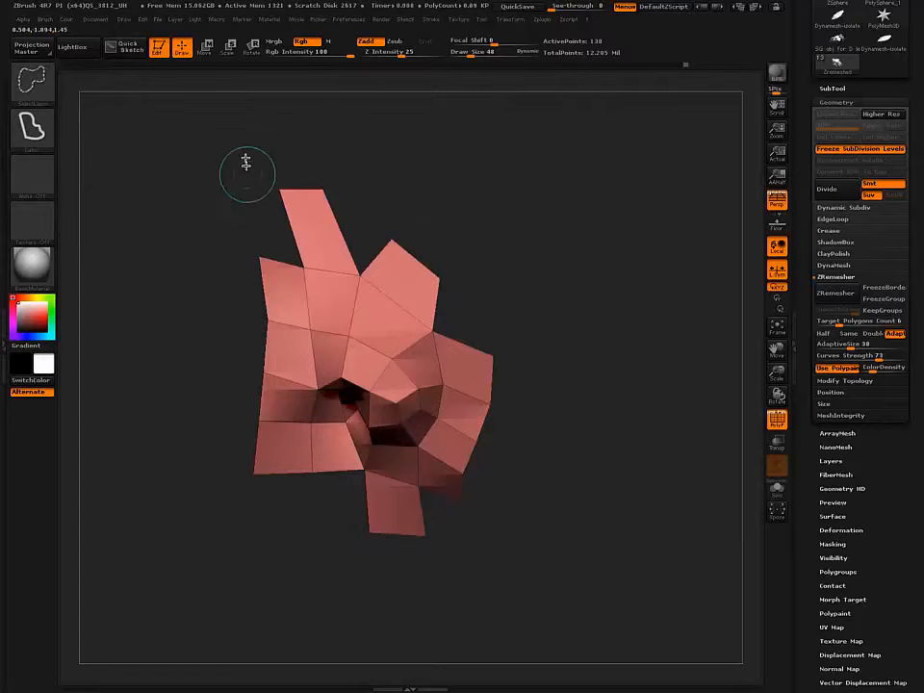
mouse_move(236, 155)
ctrl+alt+shift+mouse_down()
mouse_move(262, 219)
mouse_move(371, 187)
mouse_move(235, 255)
ctrl+alt+shift+mouse_up()
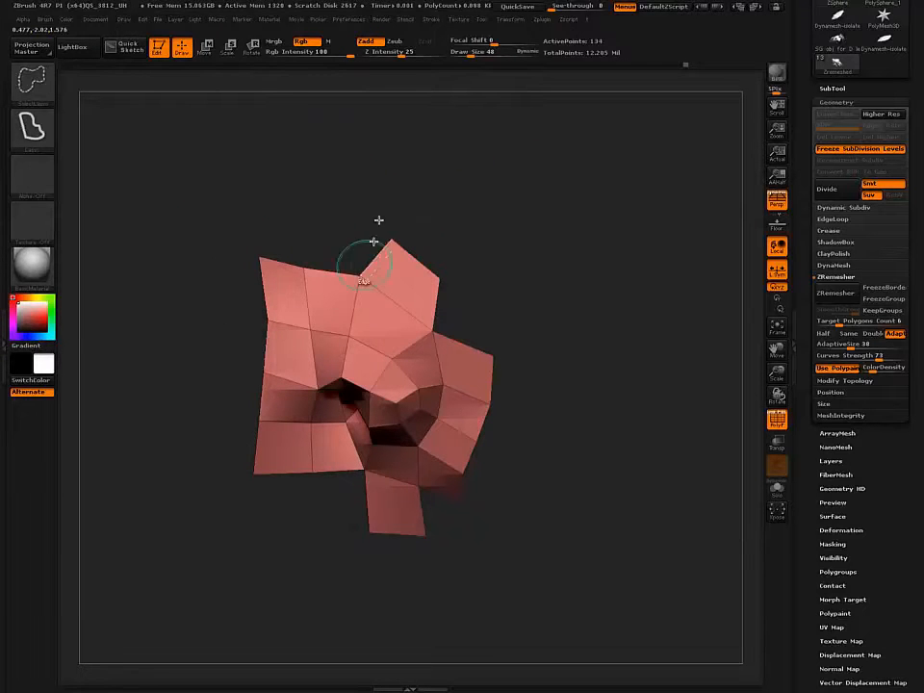
mouse_move(364, 187)
ctrl+alt+shift+mouse_down()
mouse_move(376, 248)
mouse_move(486, 244)
mouse_move(452, 289)
ctrl+alt+shift+mouse_up()
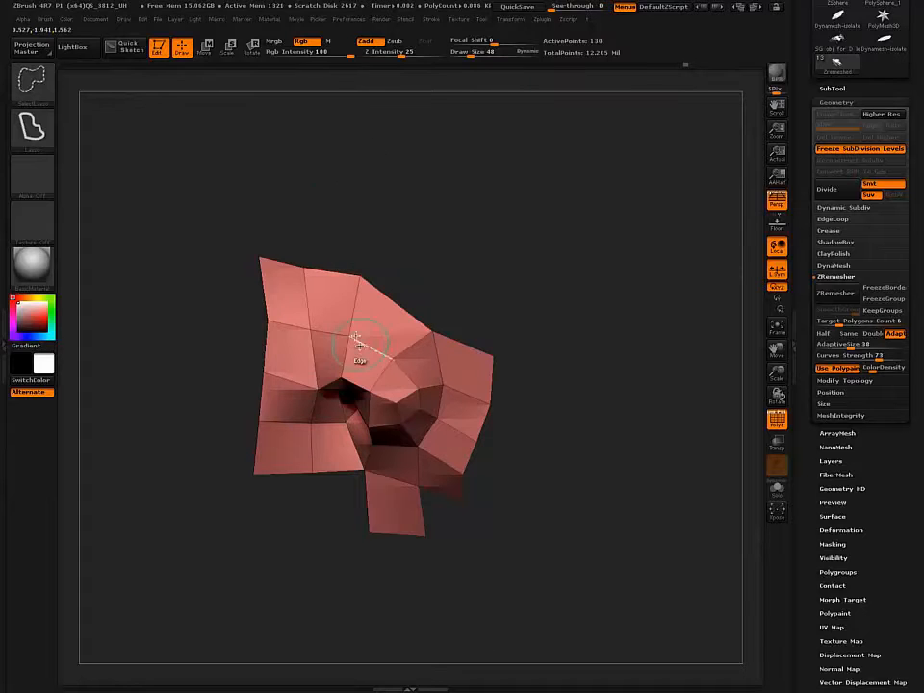
mouse_move(386, 589)
ctrl+alt+shift+mouse_down()
mouse_move(427, 512)
mouse_move(365, 612)
mouse_move(349, 590)
mouse_move(343, 524)
mouse_move(343, 535)
mouse_move(152, 459)
ctrl+alt+shift+mouse_up()
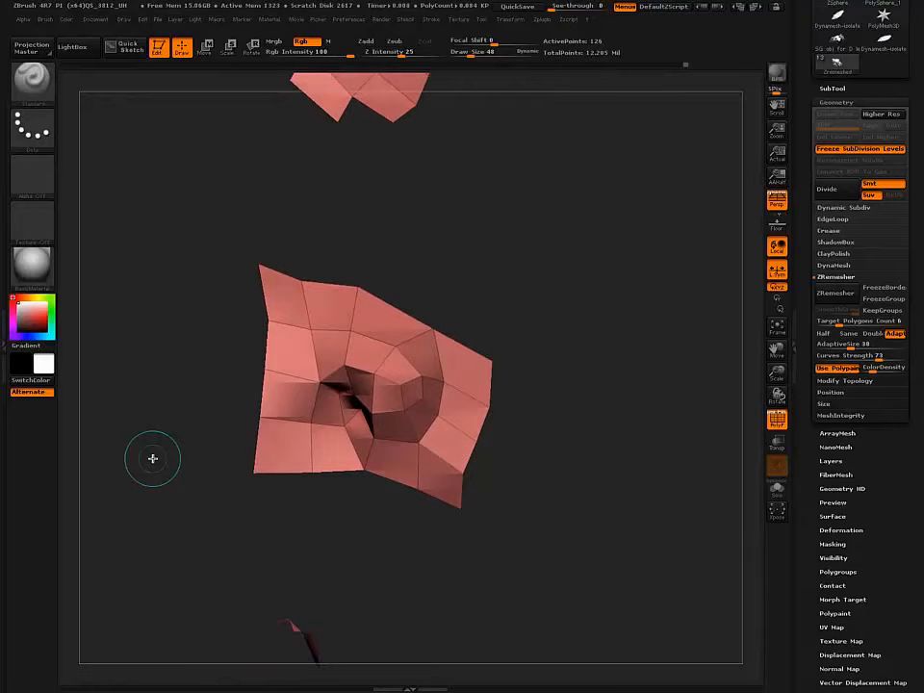
- Choose the Topology brush and draw a closed circular loop around the cavity opening
key(b)
key(o)
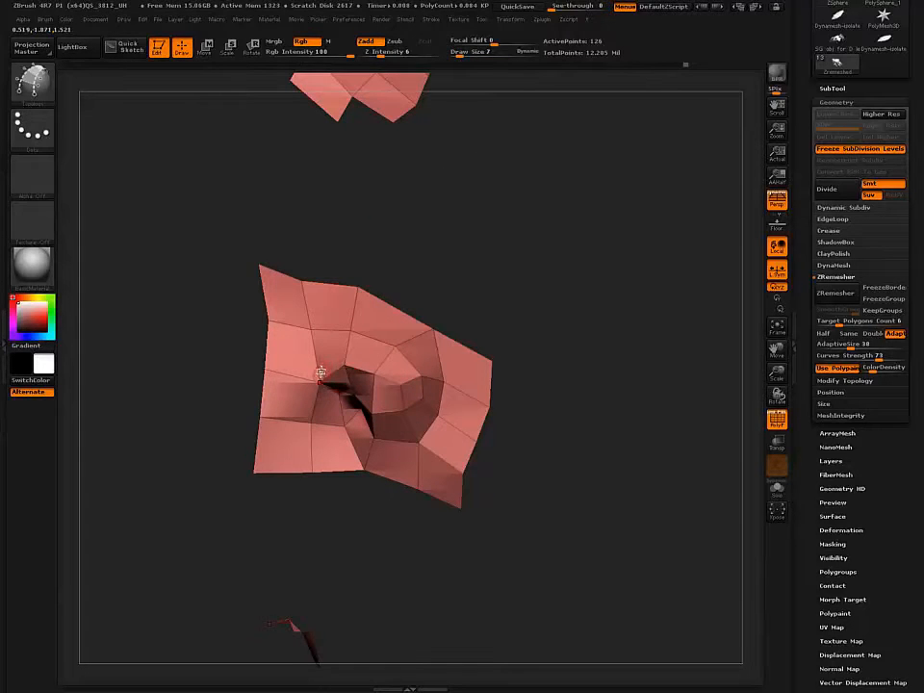
mouse_move(321, 371)
ctrl+right_down()
mouse_move(329, 404)
mouse_move(326, 392)
ctrl+right_up()
alt+right_drag(323, 348, 289, 366)
drag(289, 371, 394, 401)
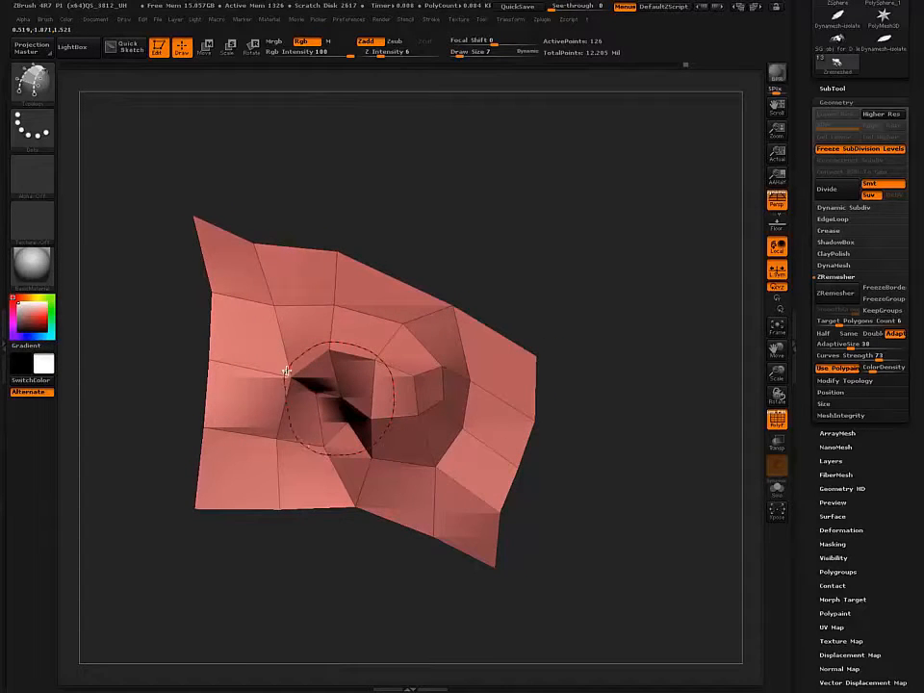
- Draw topology curves radiating from the circular loop to the border vertices along the patch's top-left, left and lower-left edges
alt+right_drag(294, 310, 286, 343)
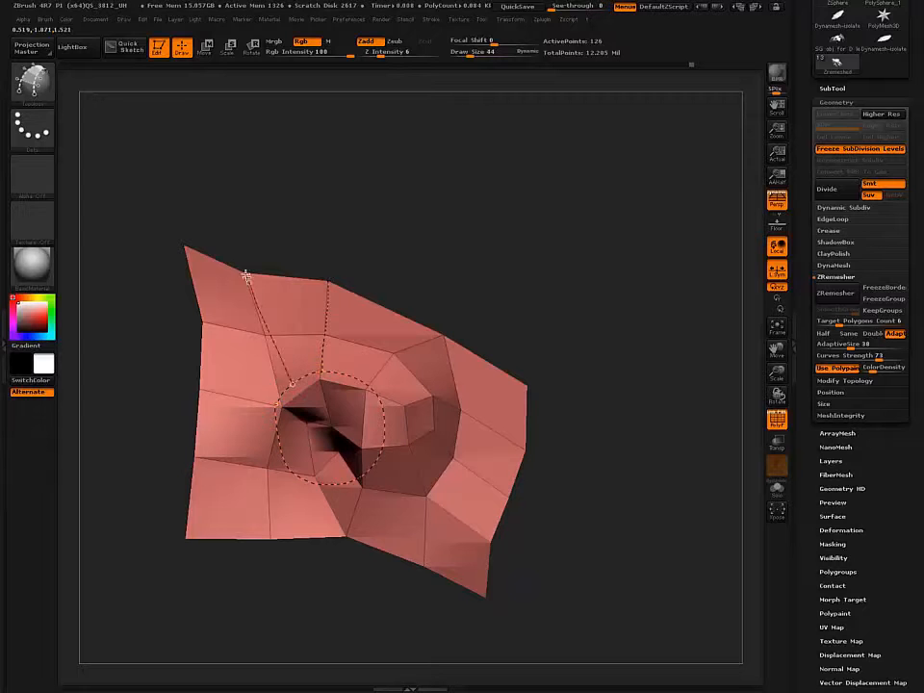
drag(279, 385, 192, 249)
drag(275, 411, 206, 390)
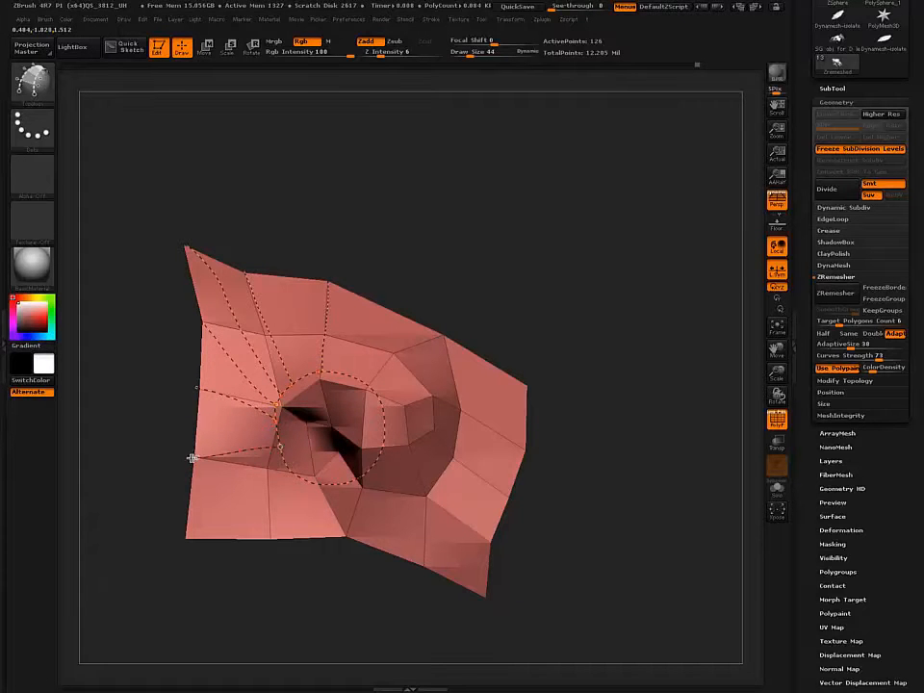
drag(278, 453, 206, 514)
drag(282, 460, 278, 515)
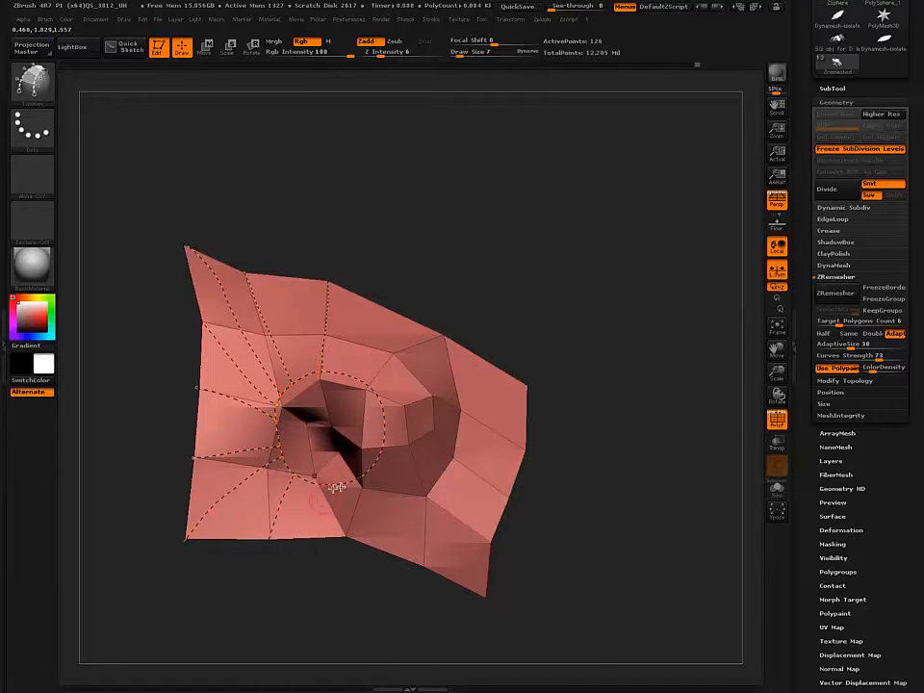
- Draw radial curves from the circular loop to the border vertices along the patch's bottom and lower-right edges
drag(341, 482, 341, 515)
drag(411, 552, 425, 567)
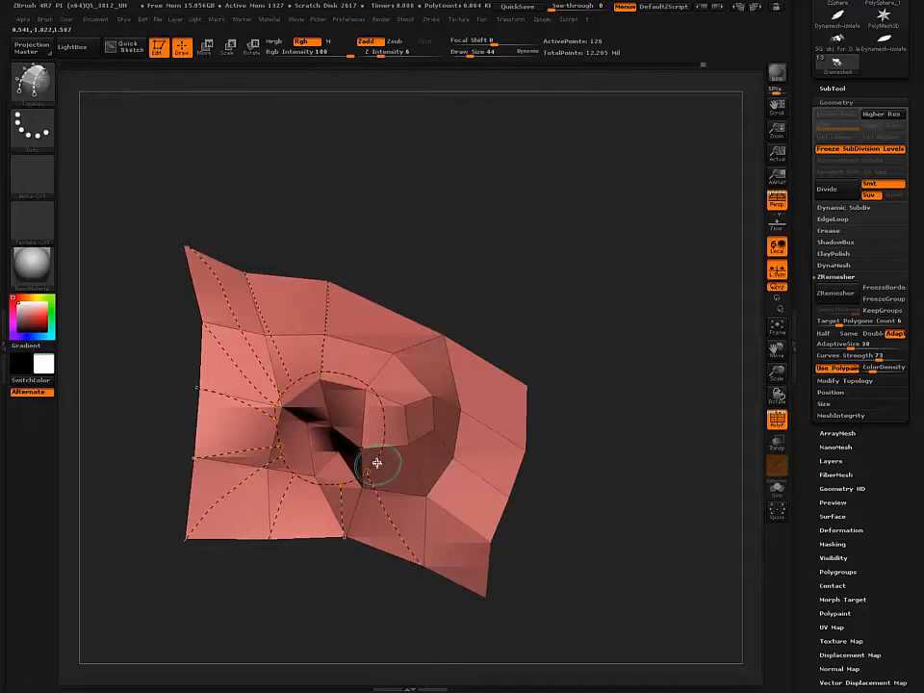
drag(377, 462, 410, 510)
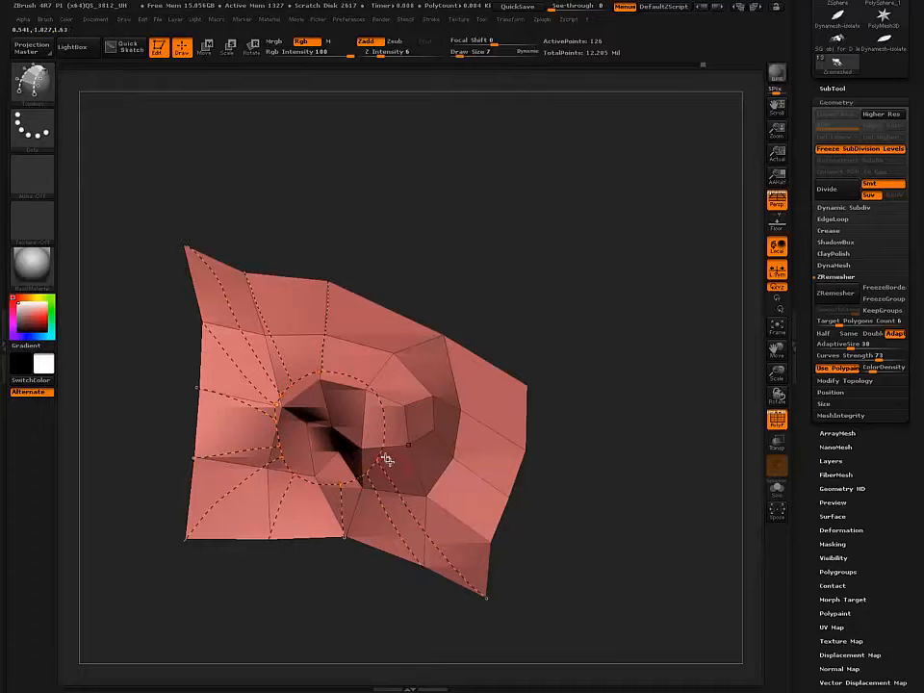
drag(379, 452, 494, 541)
drag(378, 432, 469, 471)
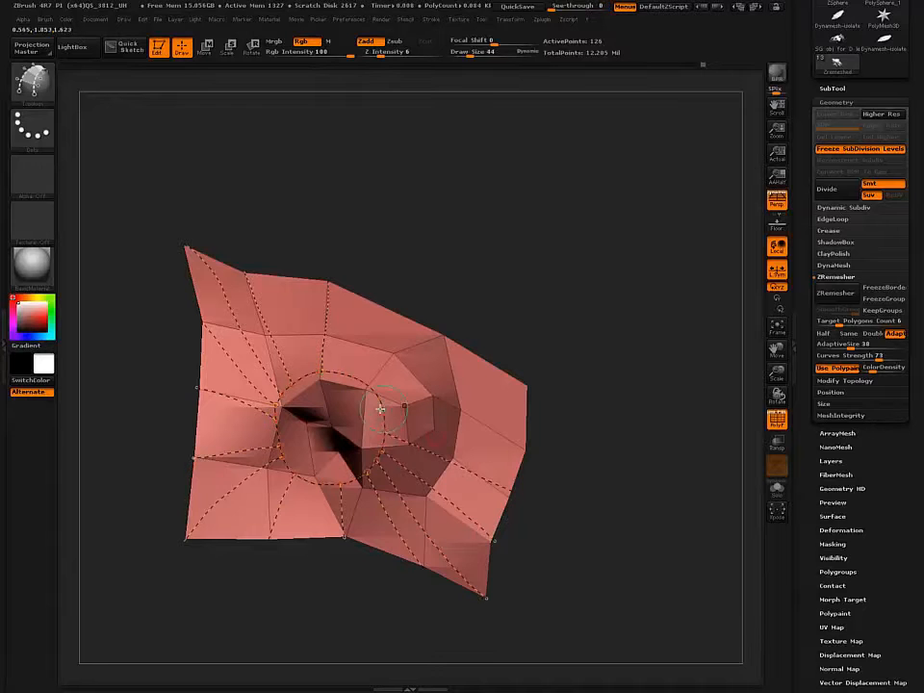
- Complete the spokes by connecting the circular loop to the remaining border vertices on the patch's right and upper-right edges
drag(387, 410, 437, 418)
drag(522, 443, 526, 445)
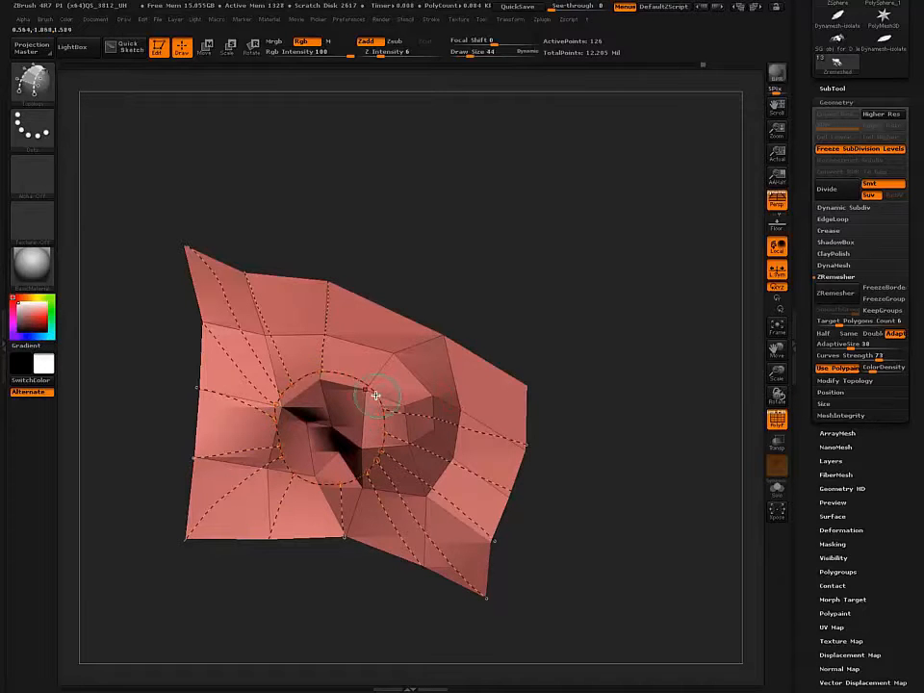
drag(377, 394, 527, 387)
drag(361, 377, 383, 369)
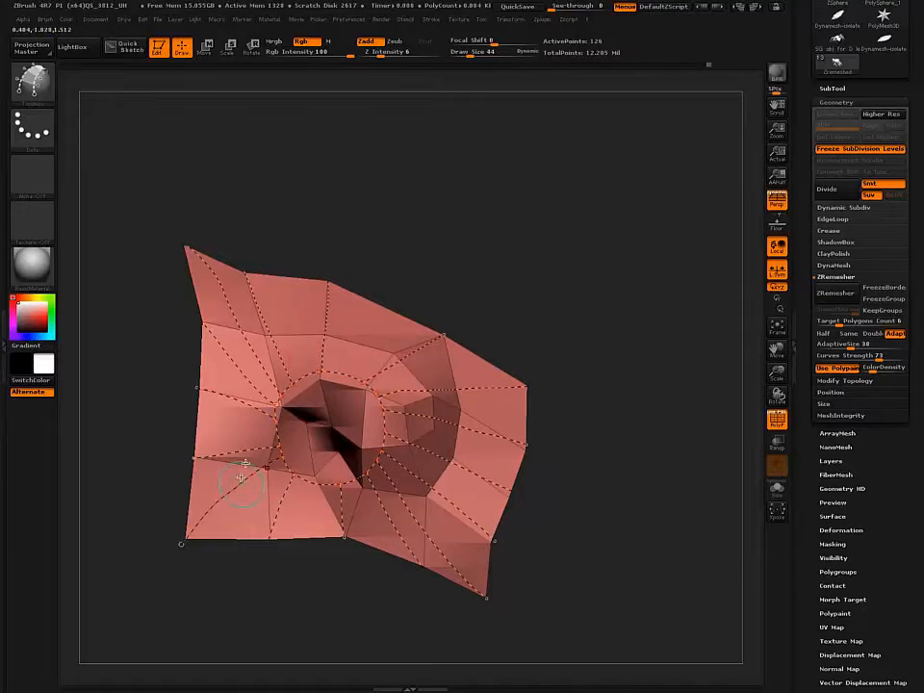
- Draw a larger closed loop around the first one, crossing all the radial curves
alt+right_drag(246, 463, 260, 409)
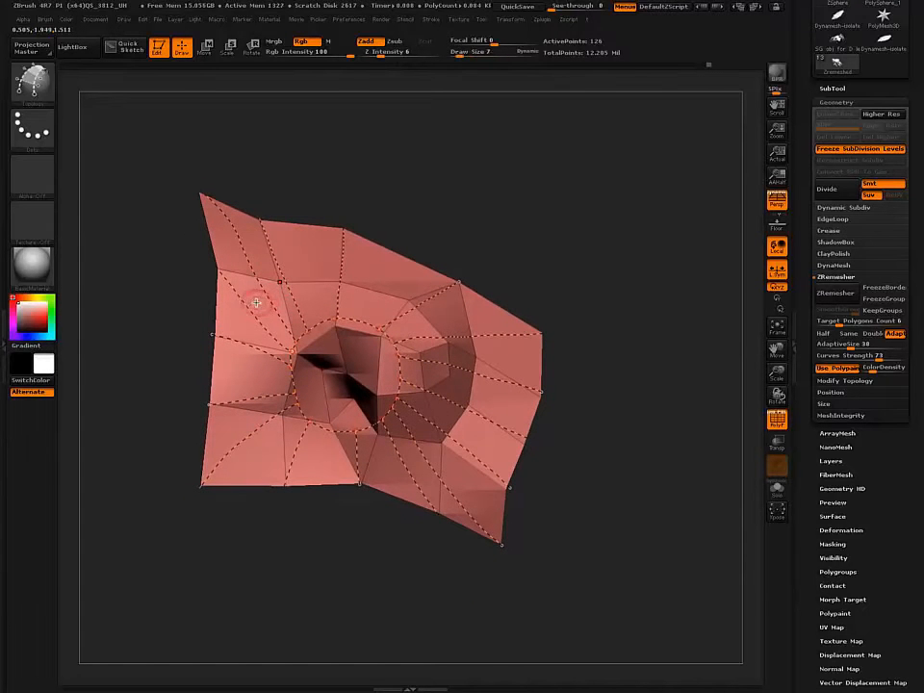
mouse_move(236, 328)
mouse_down()
mouse_move(357, 272)
mouse_move(475, 375)
mouse_up()
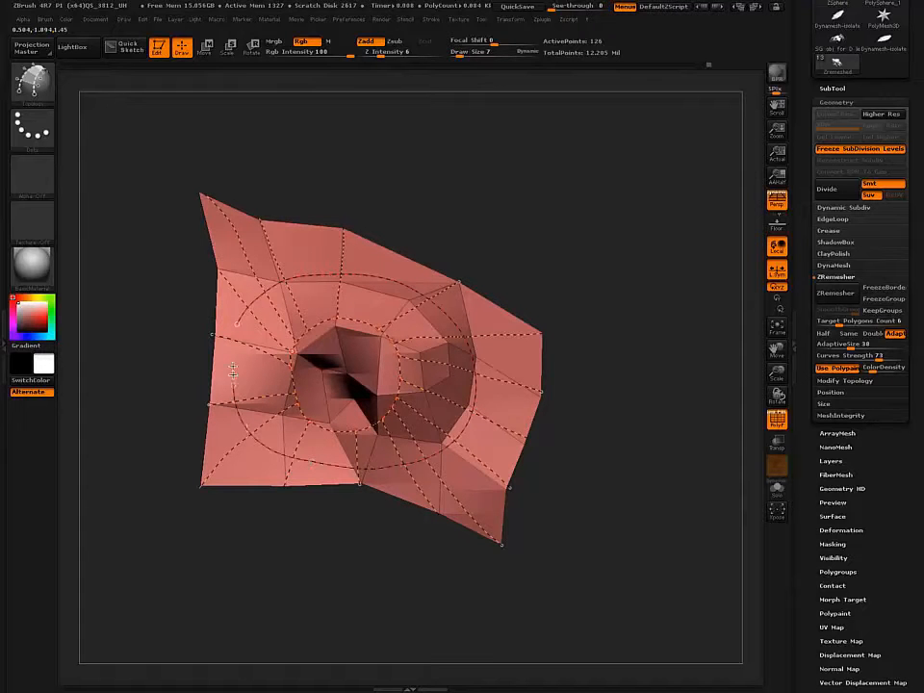
drag(238, 321, 236, 338)
mouse_move(235, 445)
alt+right_down()
mouse_move(197, 409)
mouse_move(208, 460)
alt+right_up()
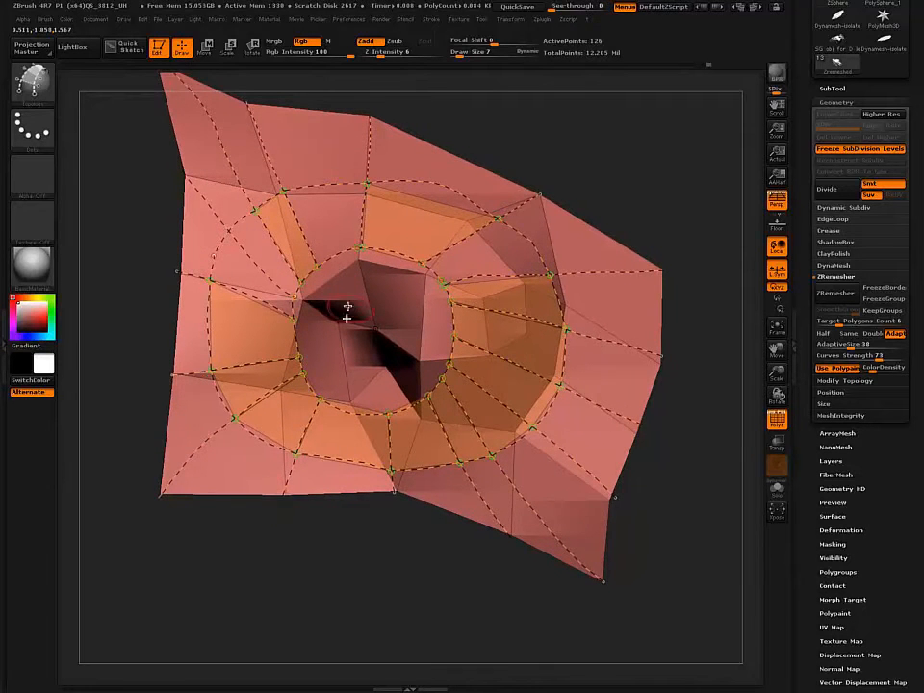
- Erase the broken stretch of the outer loop at the patch's upper left
mouse_move(346, 312)
alt+right_down()
mouse_move(352, 367)
mouse_move(323, 341)
alt+right_up()
alt+right_drag(288, 382, 291, 442)
alt+right_drag(203, 355, 293, 424)
alt+drag(227, 354, 176, 295)
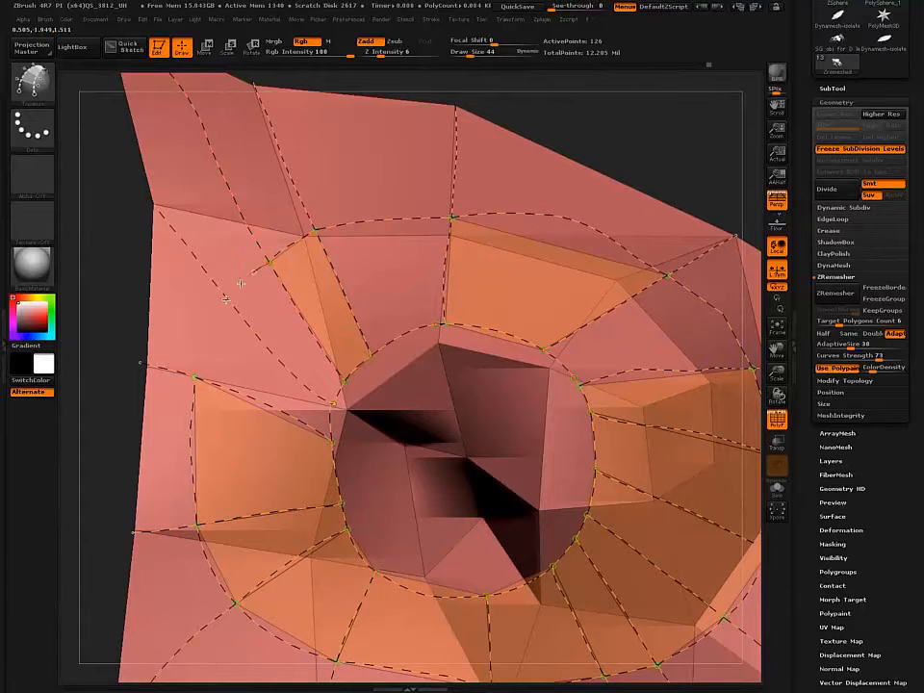
drag(193, 381, 195, 386)
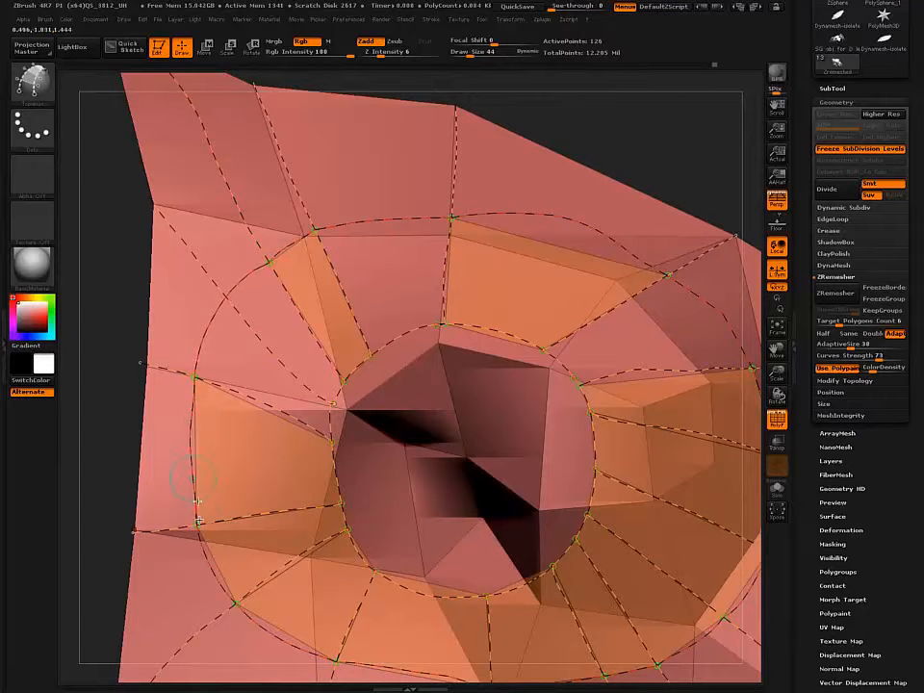
right_drag(211, 308, 214, 306)
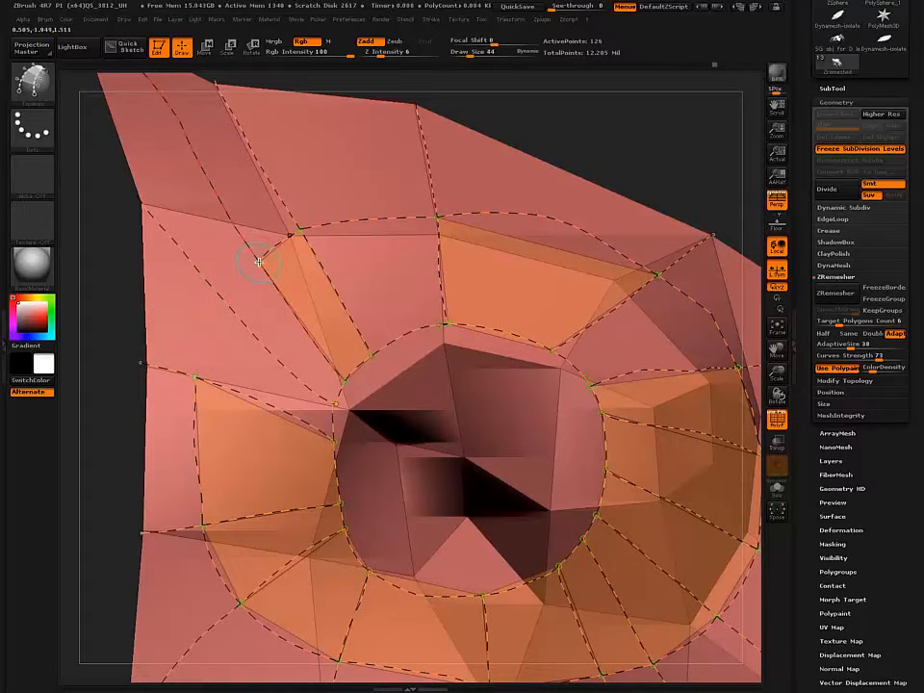
drag(258, 260, 199, 268)
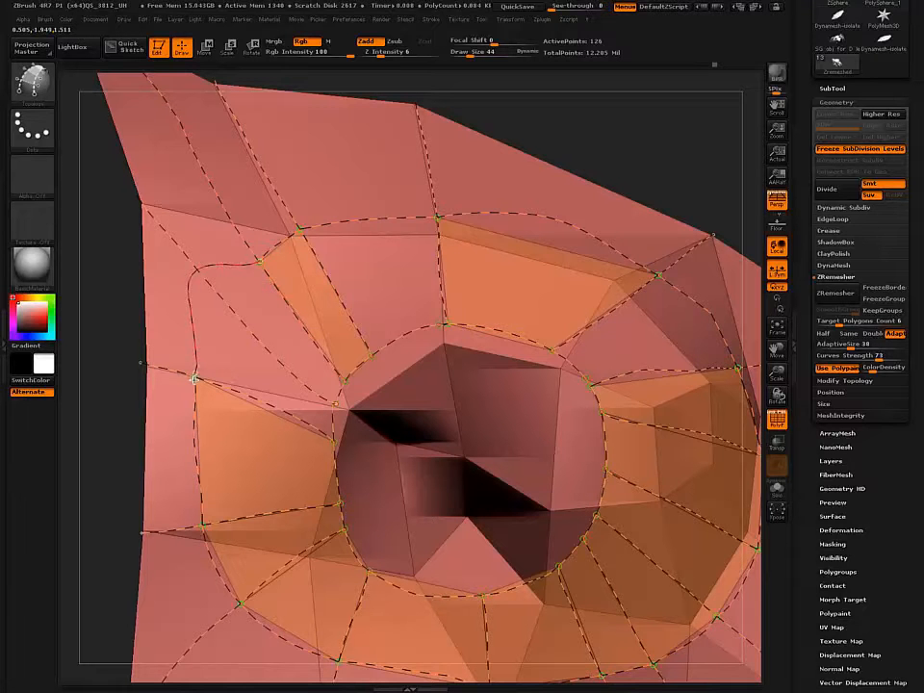
drag(193, 380, 195, 377)
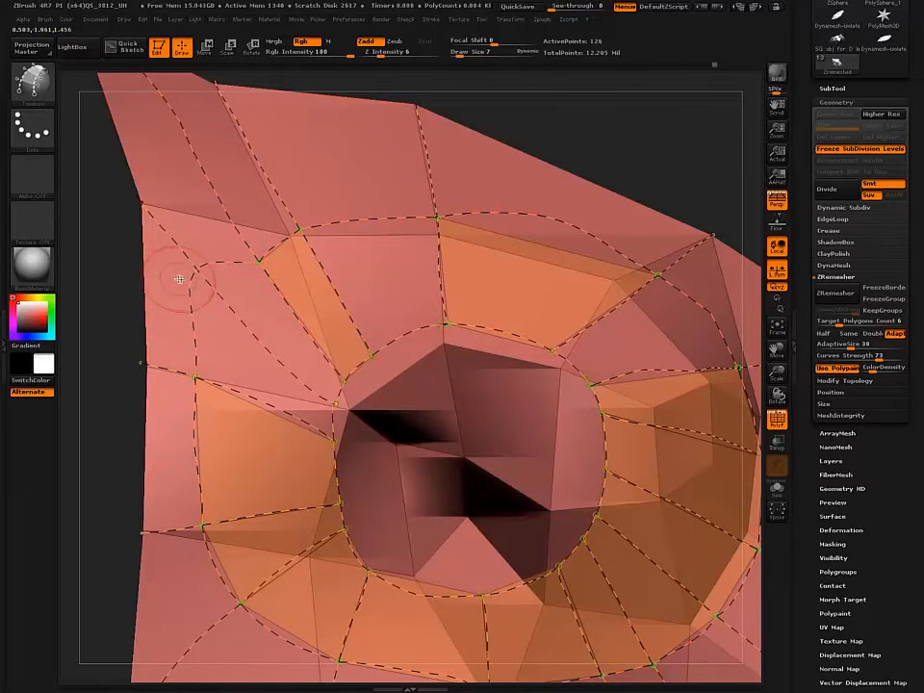
alt+drag(182, 274, 217, 309)
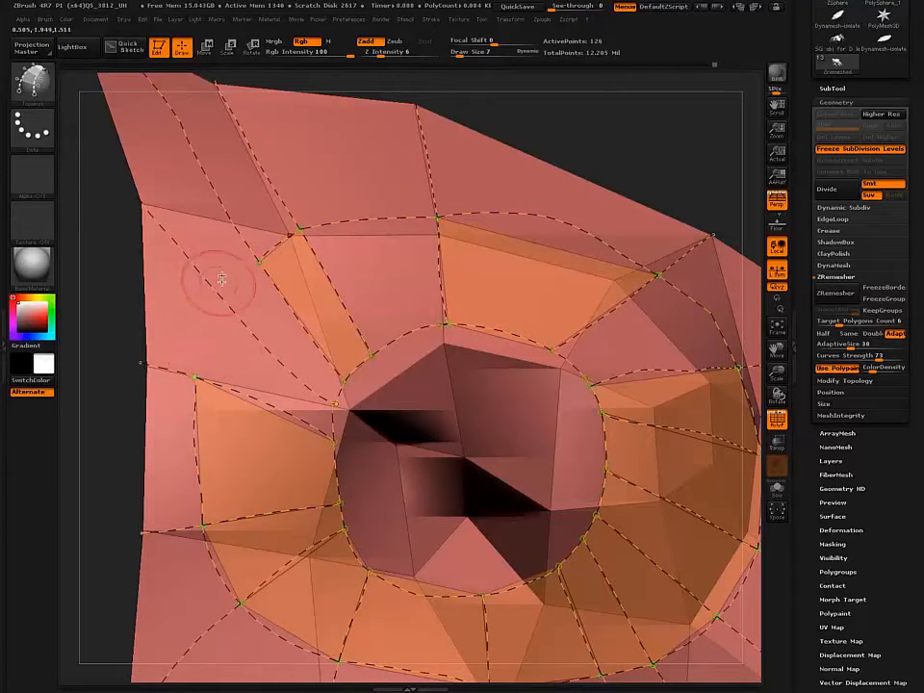
alt+click(118, 289)
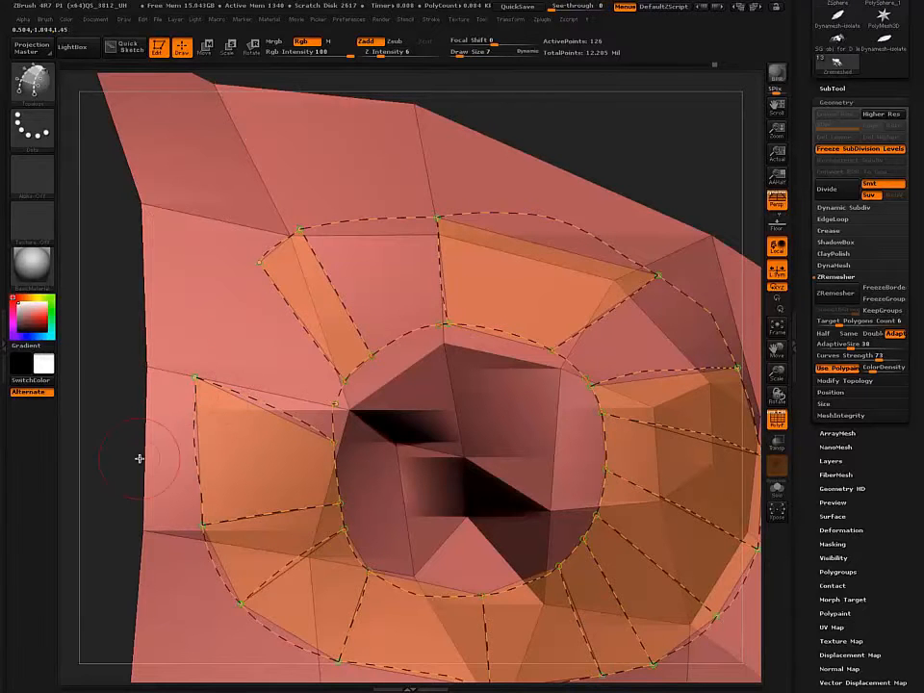
key(ctrl+z)
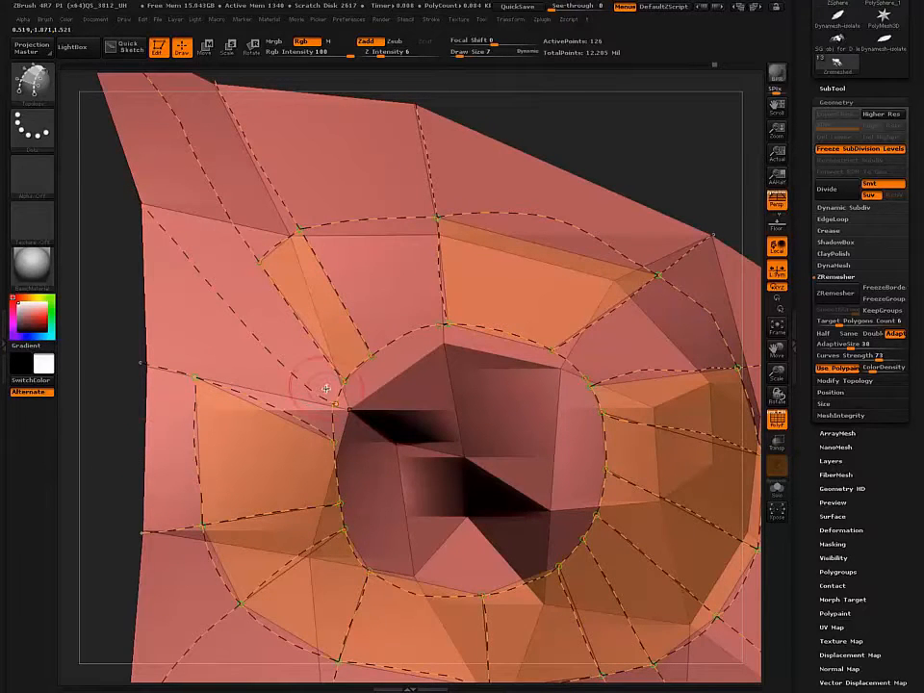
- Close the outer loop's upper-left gap and replace the spoke crossing it with a new curve from the inner loop to the border vertex
alt+drag(295, 397, 172, 370)
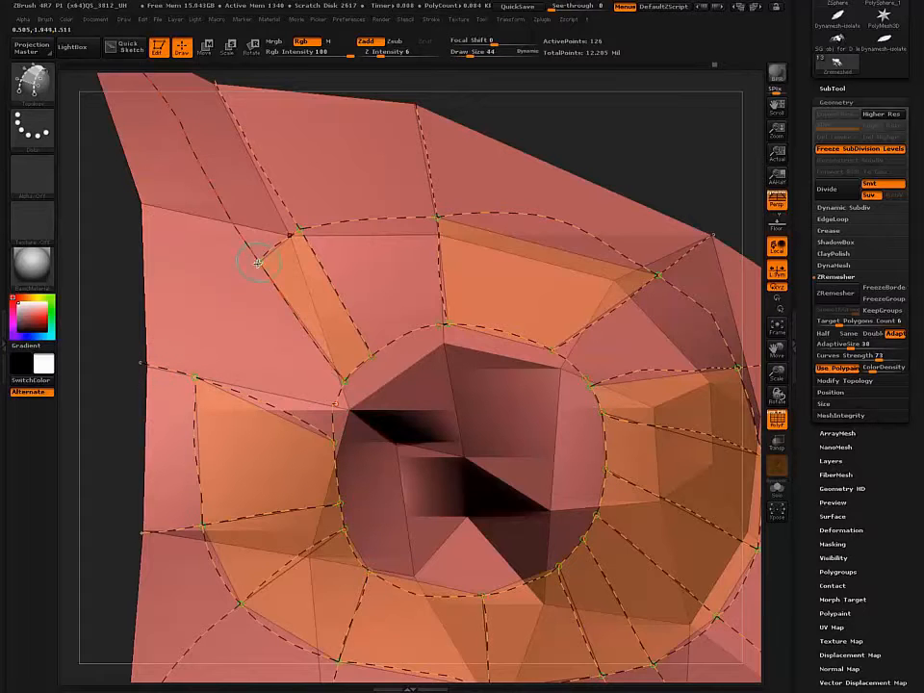
click(195, 379)
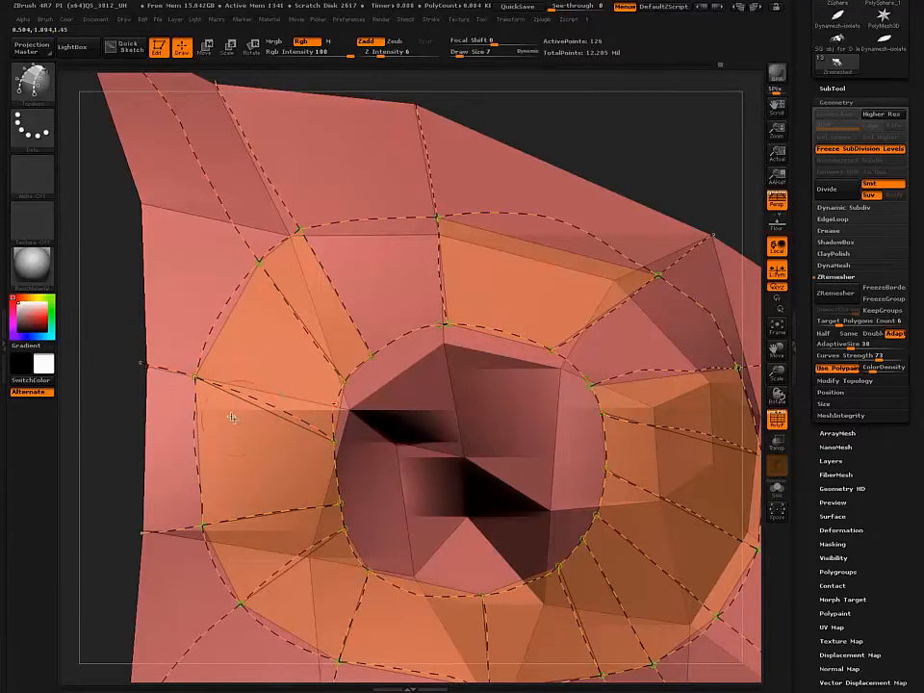
drag(336, 405, 223, 289)
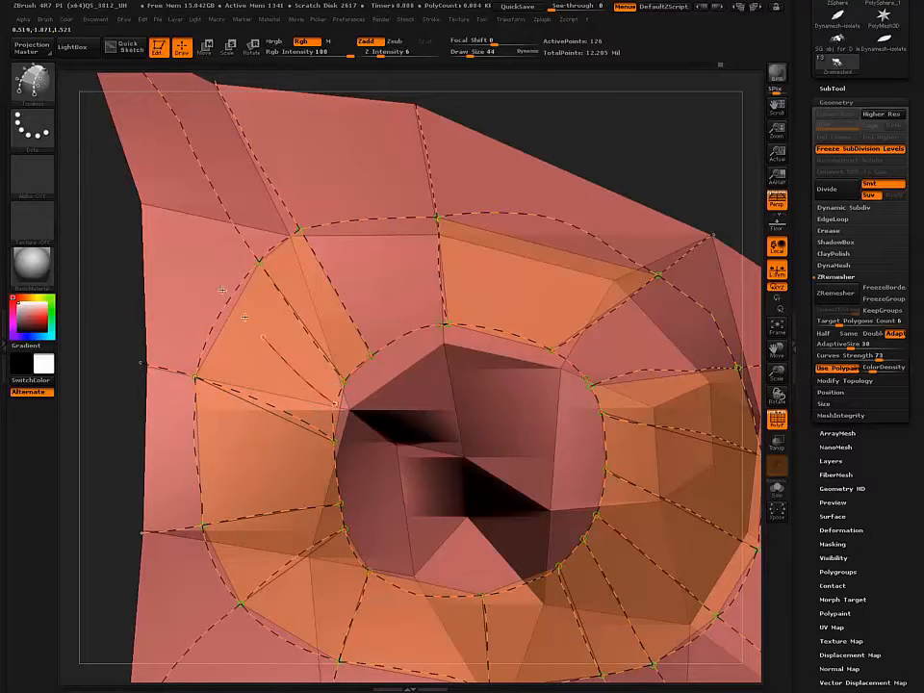
drag(139, 200, 106, 154)
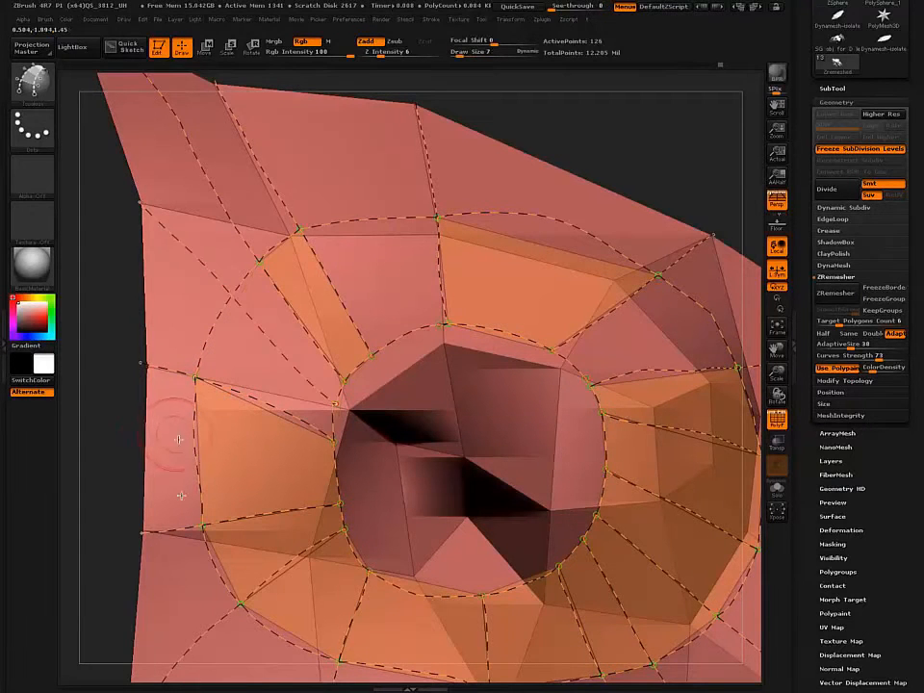
key(ctrl+z)
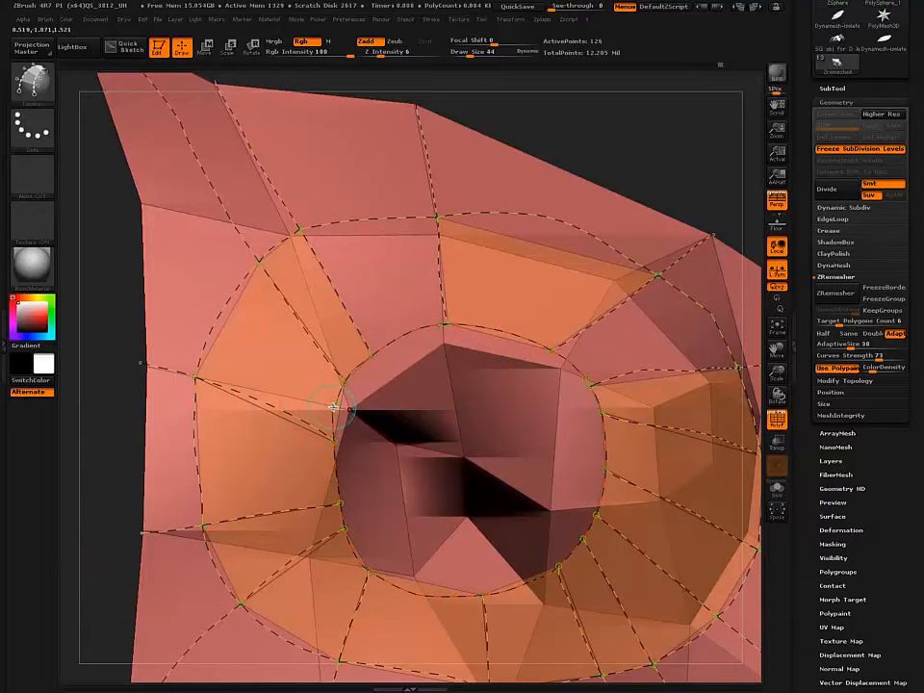
drag(145, 207, 137, 199)
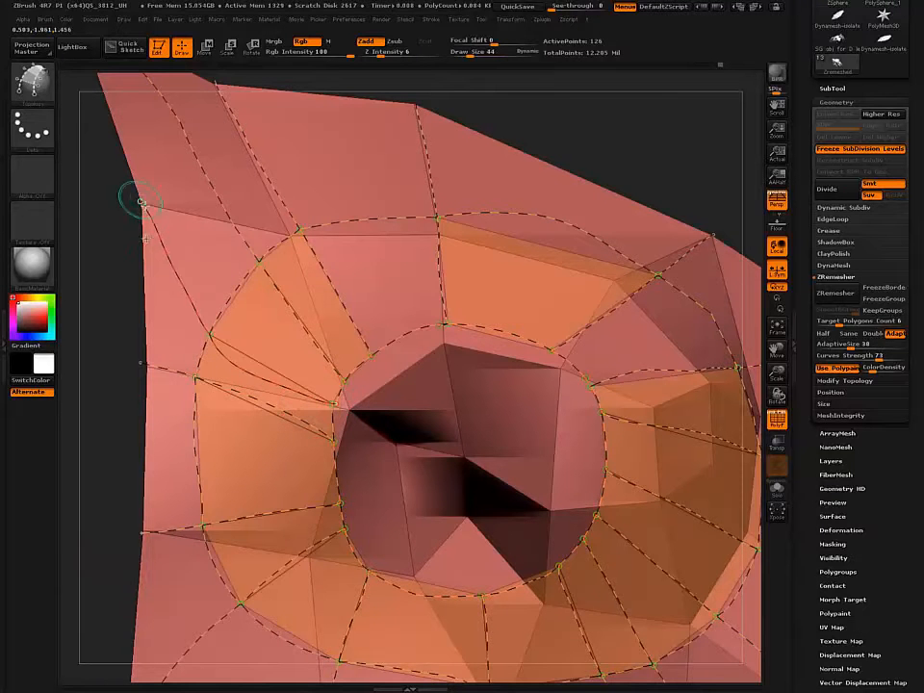
- Erase the inner loop's segment just left of the top spoke and redraw it between the two neighbouring spoke ends
right_drag(187, 408, 99, 167)
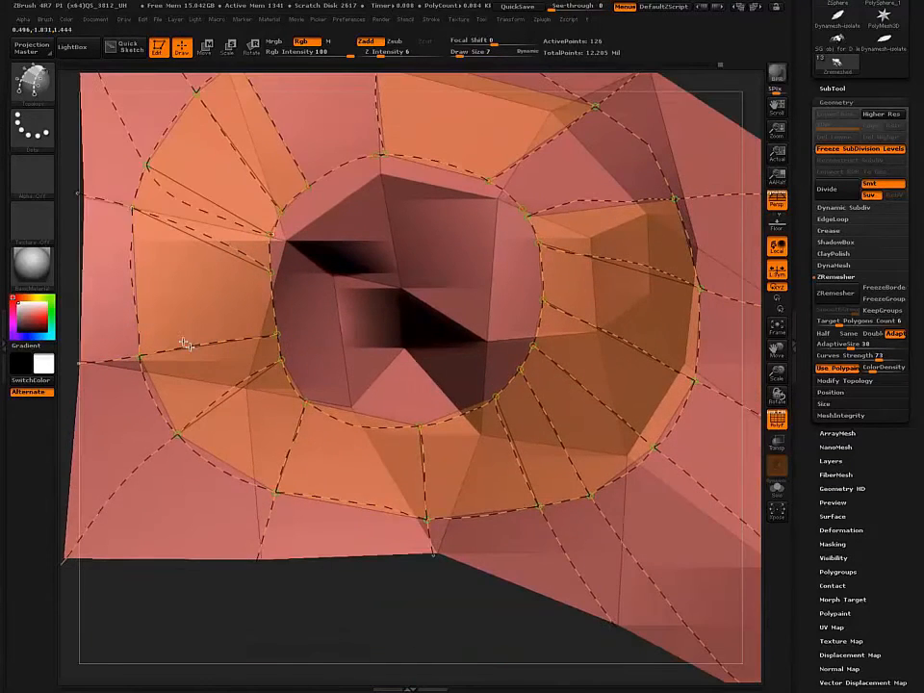
alt+right_drag(263, 447, 234, 602)
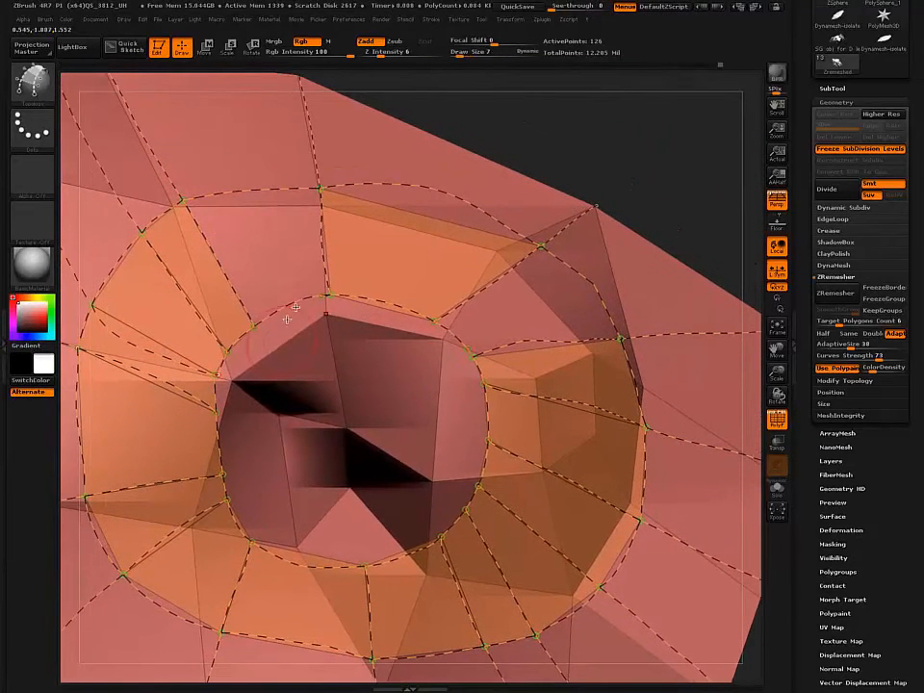
ctrl+right_drag(298, 321, 303, 409)
ctrl+right_drag(311, 273, 311, 276)
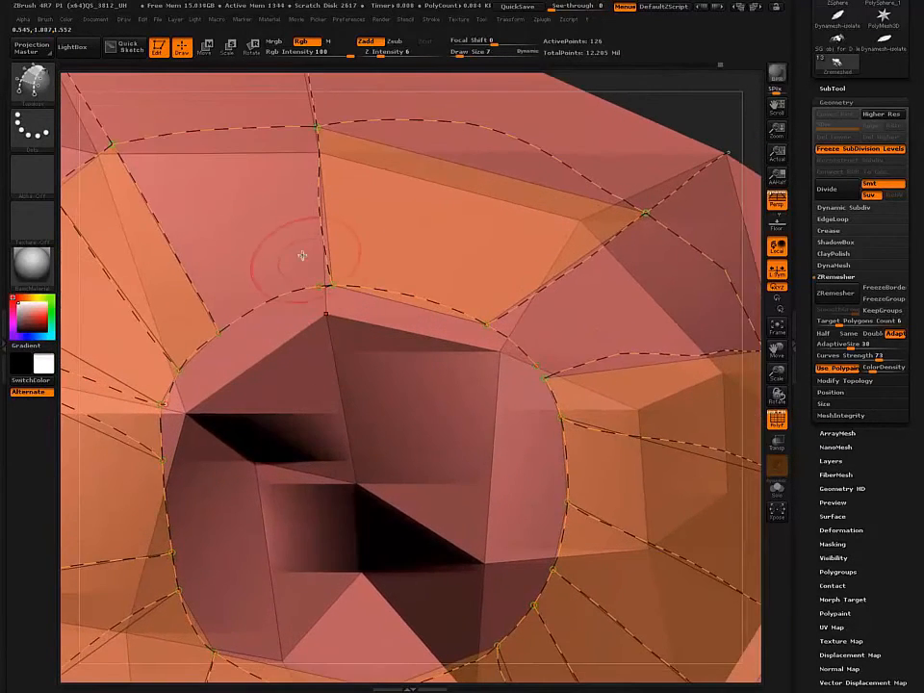
mouse_move(301, 256)
alt+mouse_down()
mouse_move(326, 303)
mouse_move(326, 326)
alt+mouse_up()
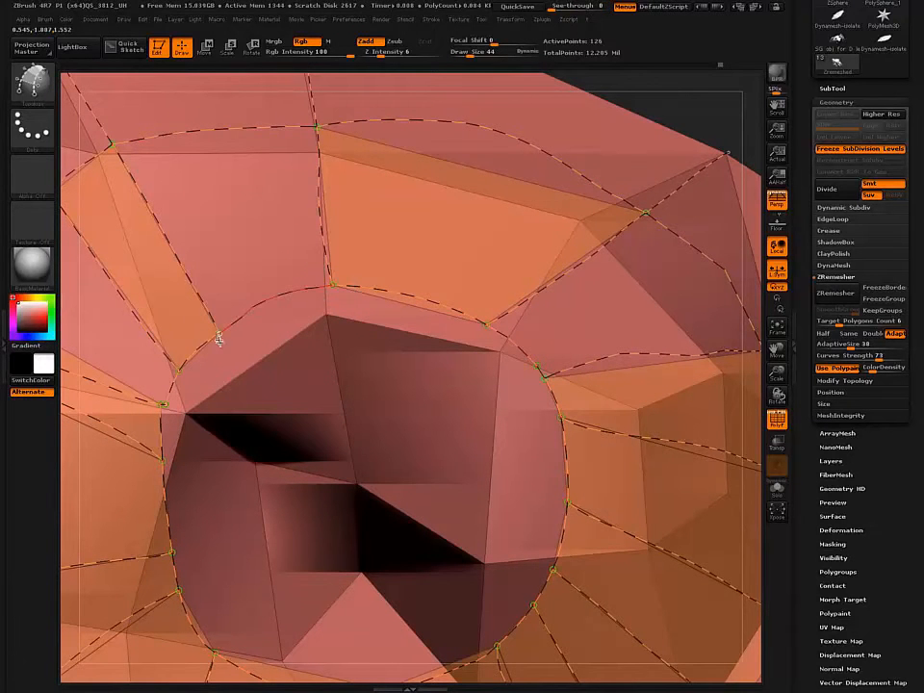
drag(220, 338, 221, 336)
- Erase the faulty upper-right segment of the inner loop and redraw it between the adjacent spoke ends so the face fills
alt+right_drag(477, 410, 347, 414)
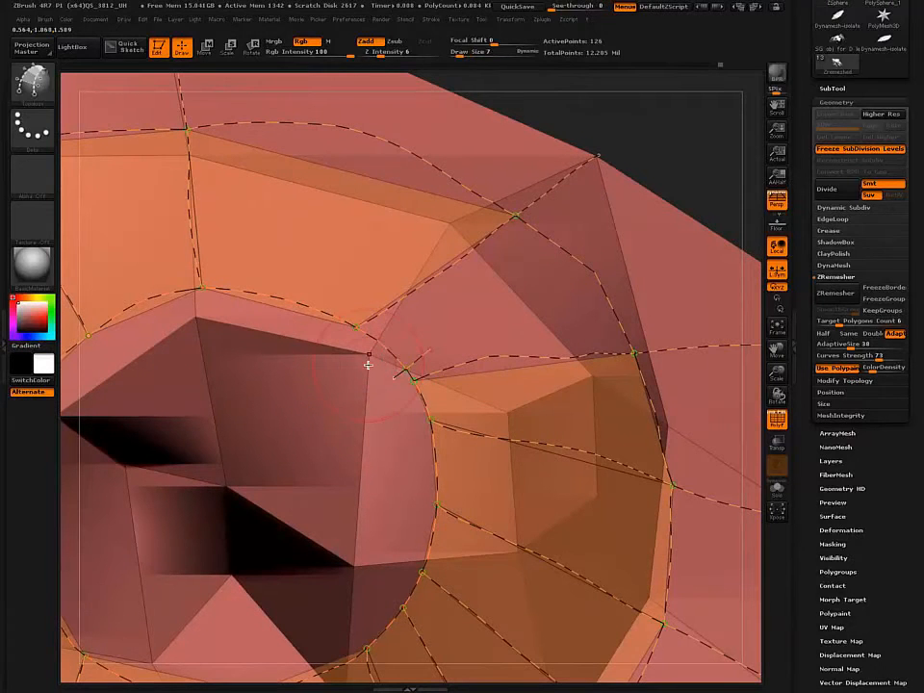
key(ctrl+z)
alt+drag(343, 417, 333, 424)
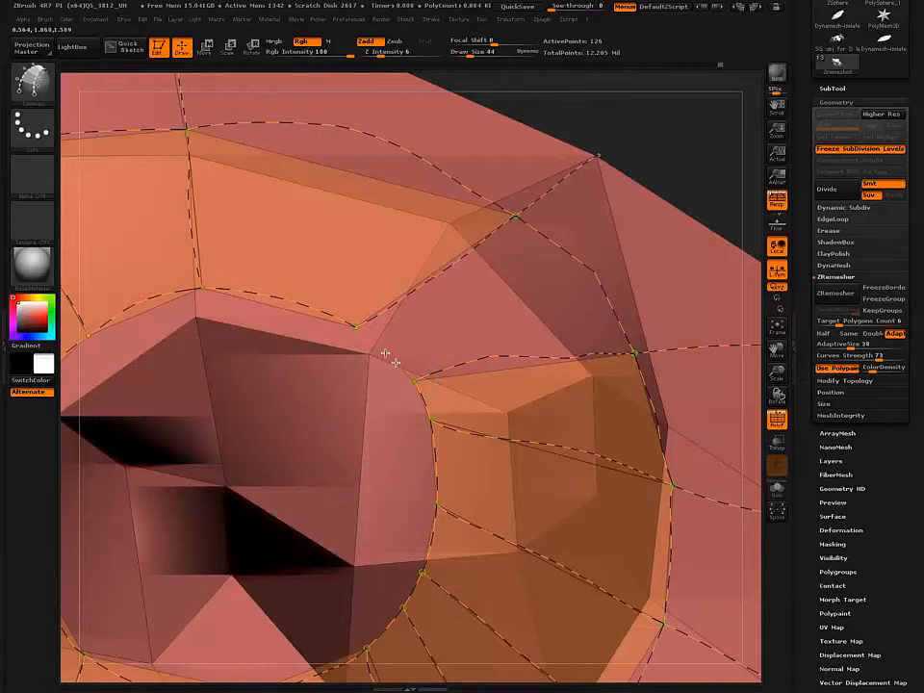
drag(355, 324, 346, 332)
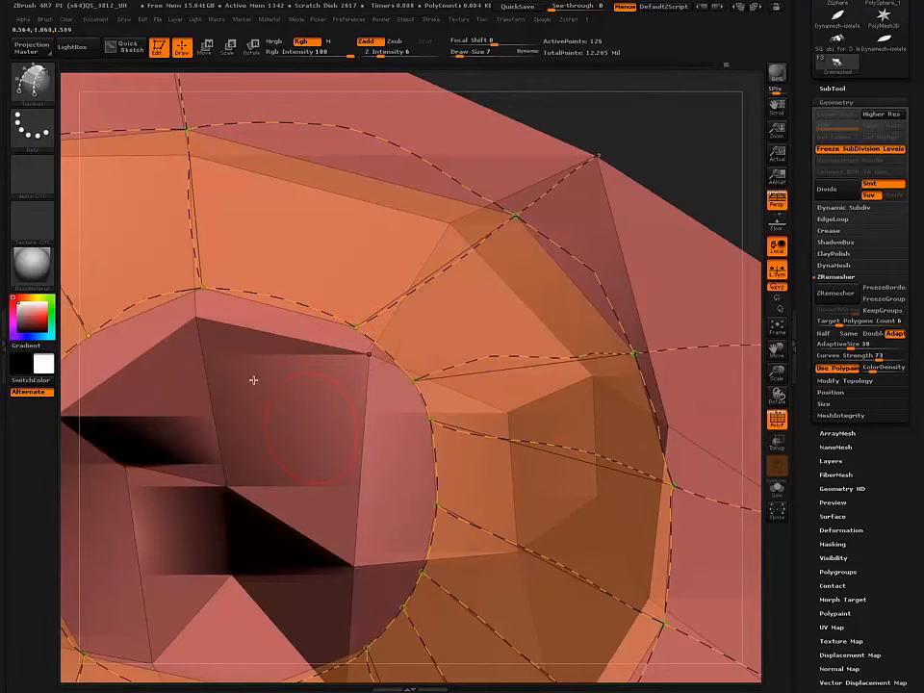
- Draw a vertical curve through the middle of the cavity opening and a horizontal curve across its upper part, joining opposite loop points
ctrl+right_drag(254, 380, 475, 374)
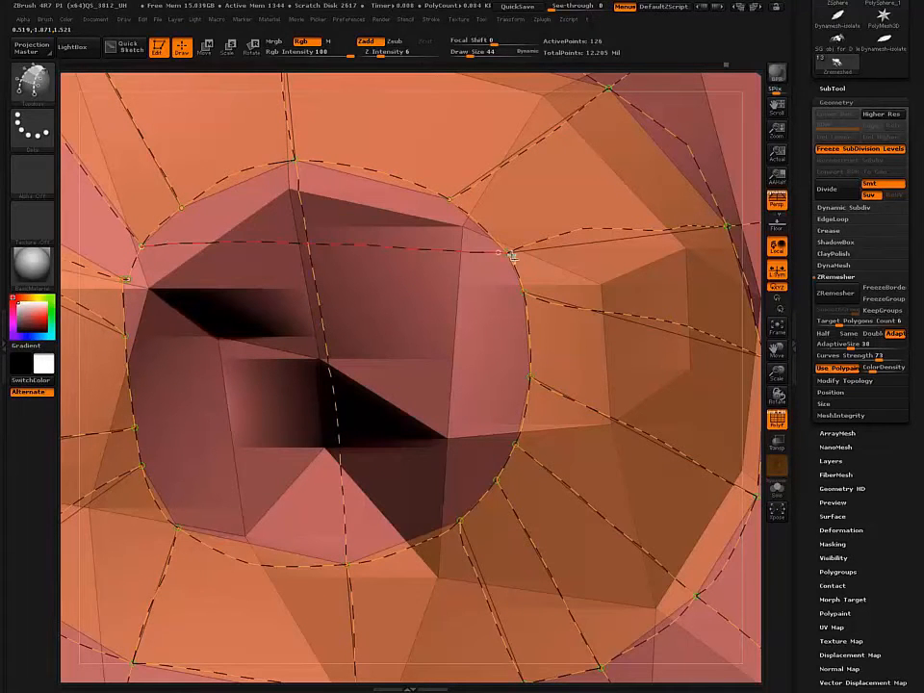
drag(512, 255, 508, 252)
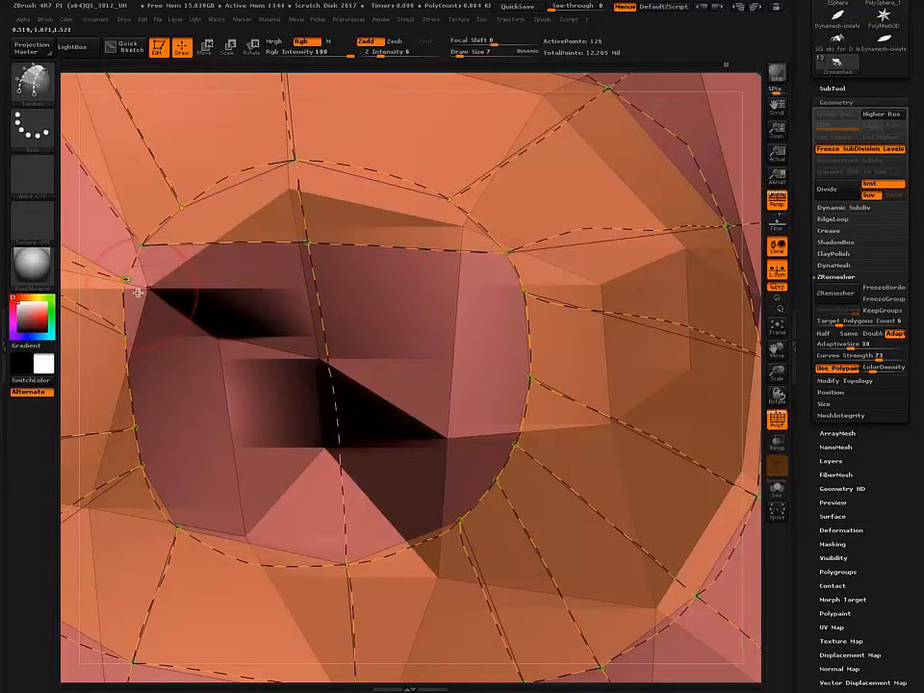
alt+right_drag(225, 342, 304, 386)
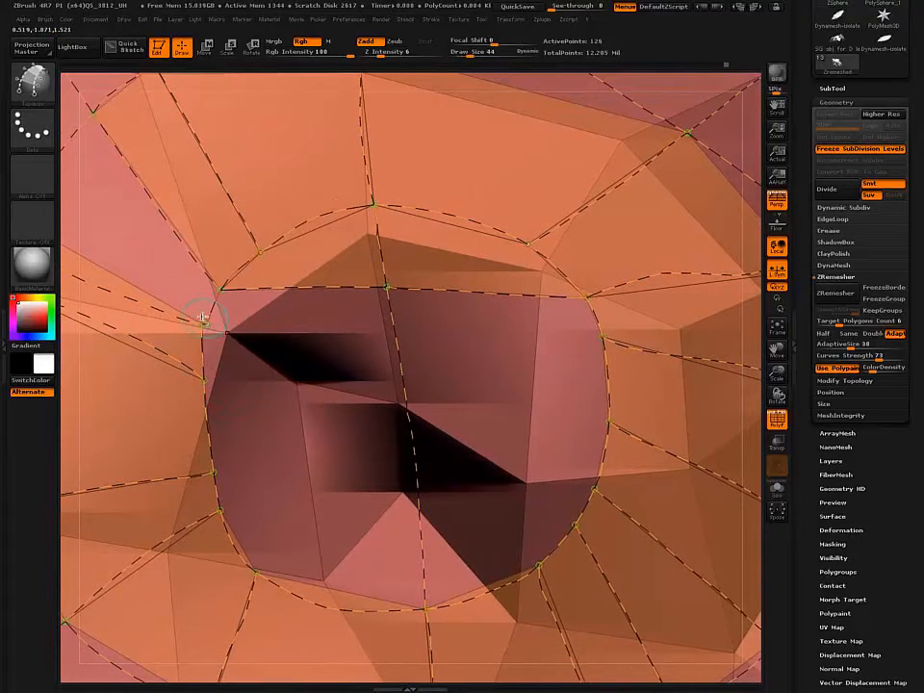
- Draw a second horizontal curve across the cavity opening, joining the next pair of opposite inner-loop points through the vertical curve
drag(209, 325, 348, 335)
drag(607, 337, 606, 336)
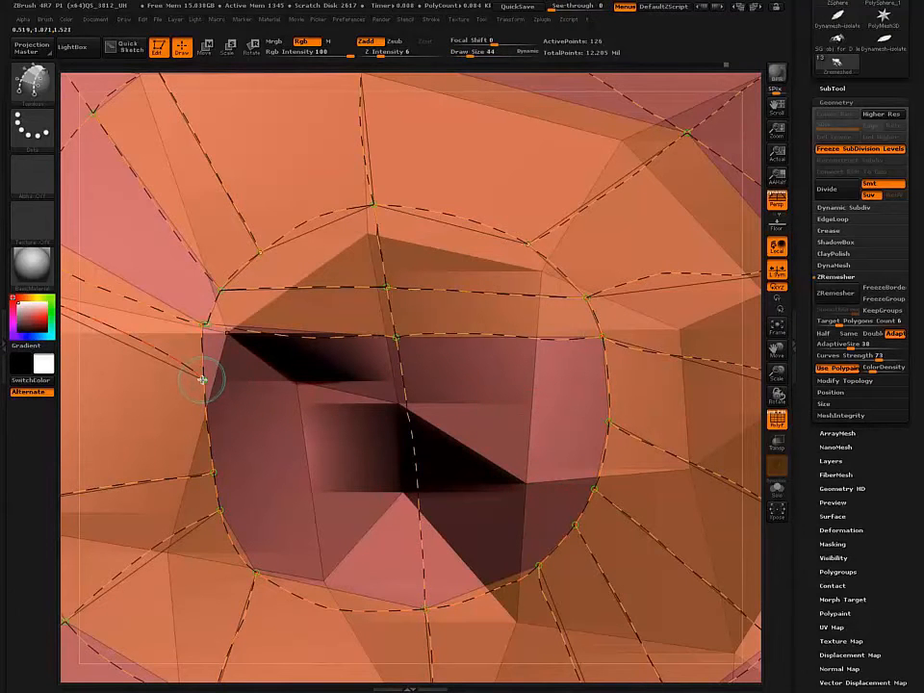
drag(205, 381, 609, 421)
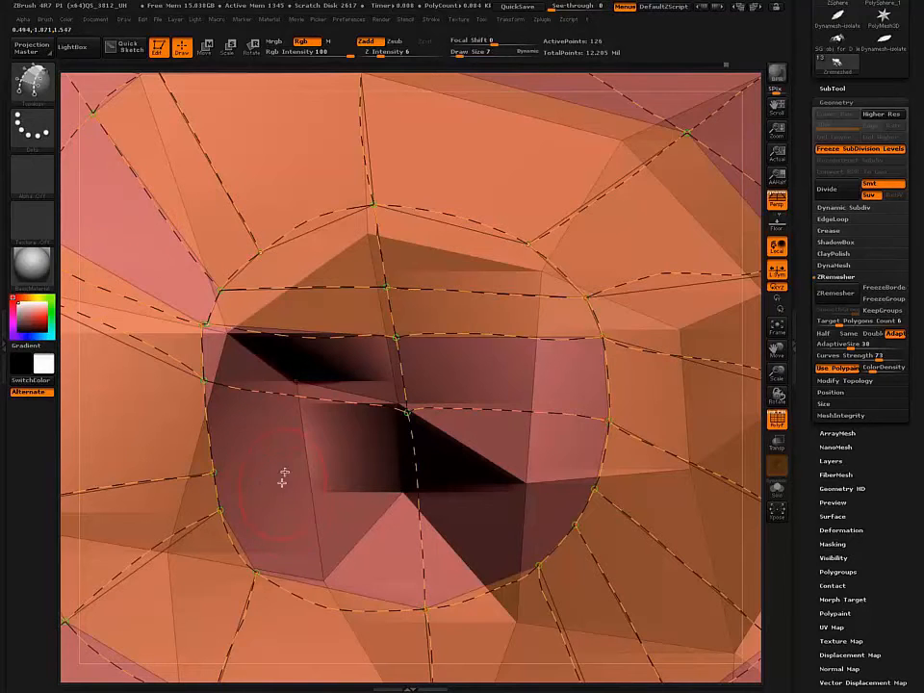
alt+right_drag(284, 478, 286, 452)
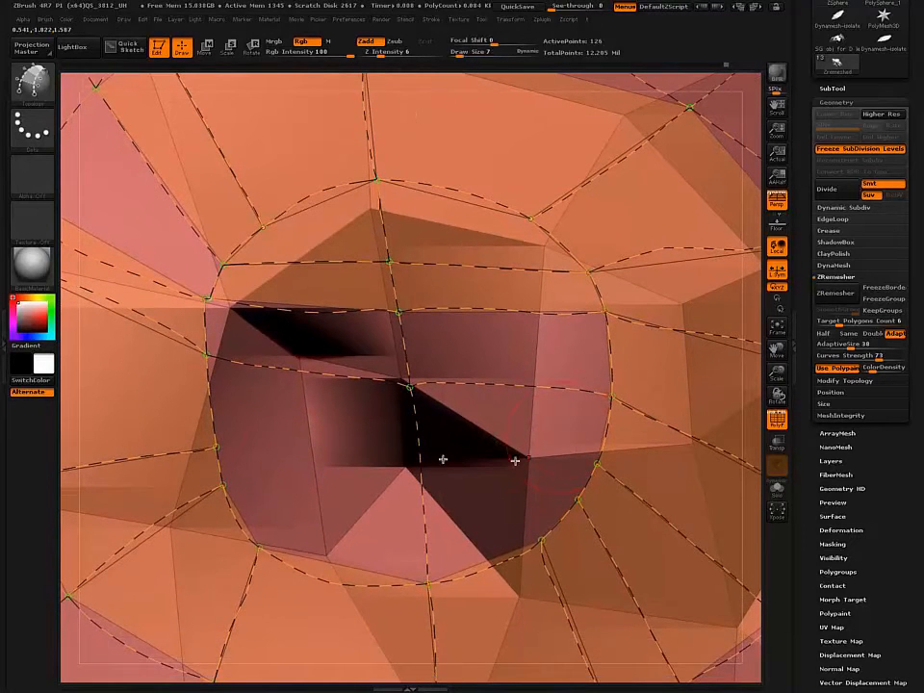
key(ctrl+z)
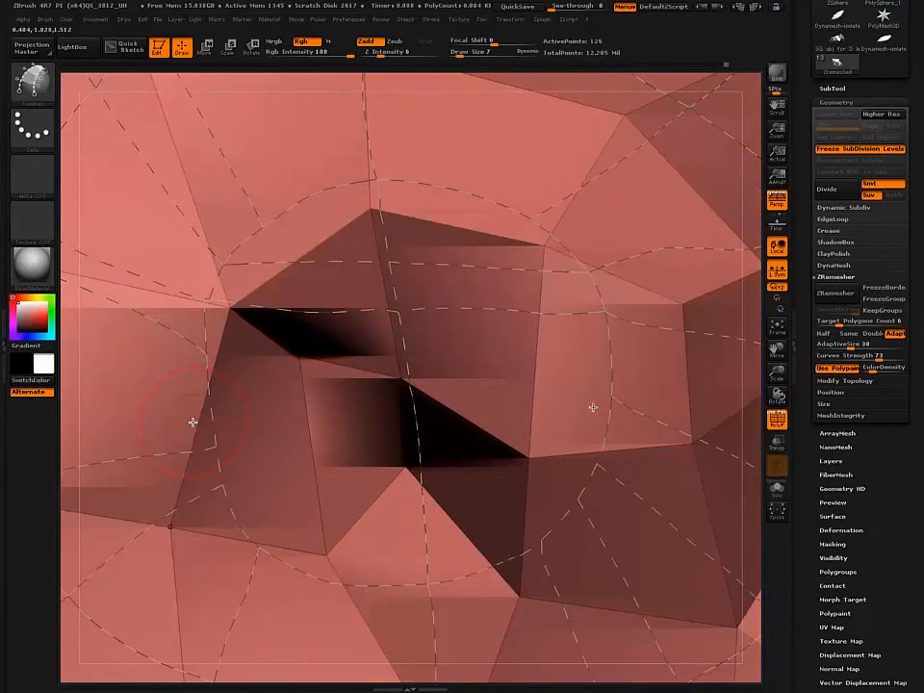
key(ctrl+shift+z)
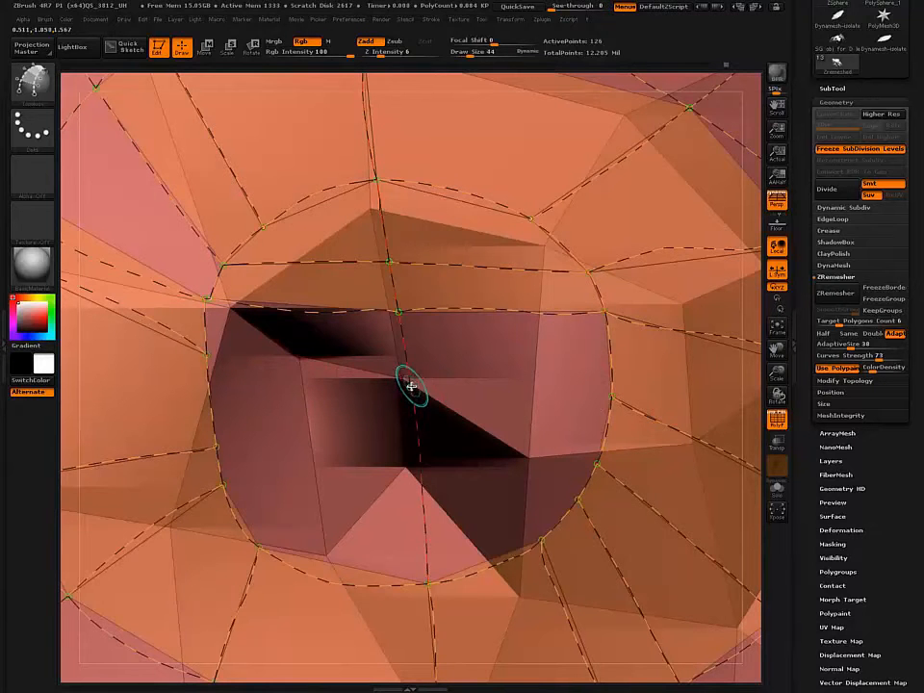
- Draw the third horizontal curve in two halves, from the vertical curve out to the inner-loop point on each side
drag(411, 386, 322, 376)
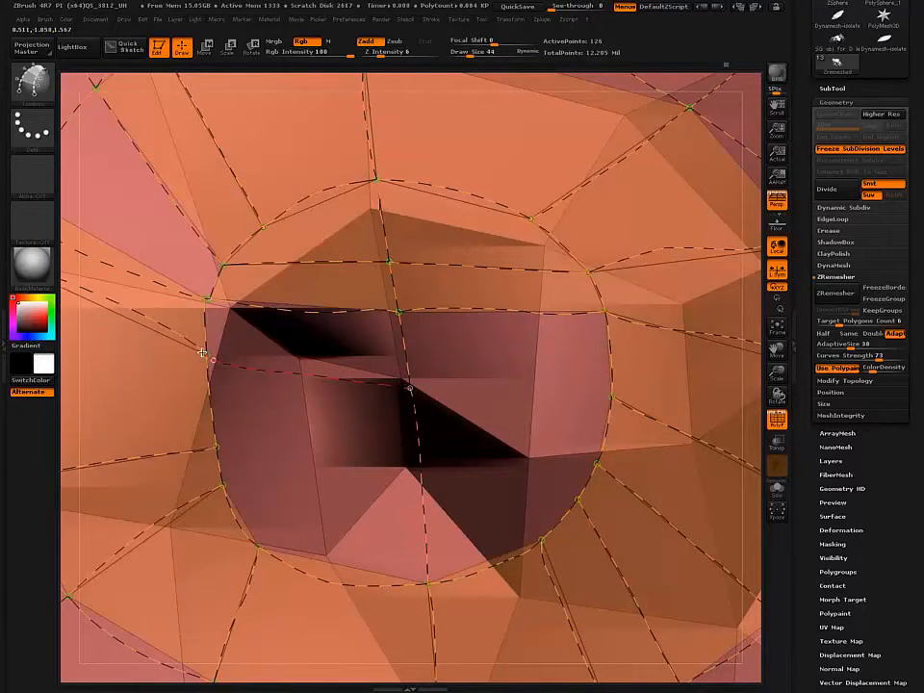
drag(203, 354, 206, 355)
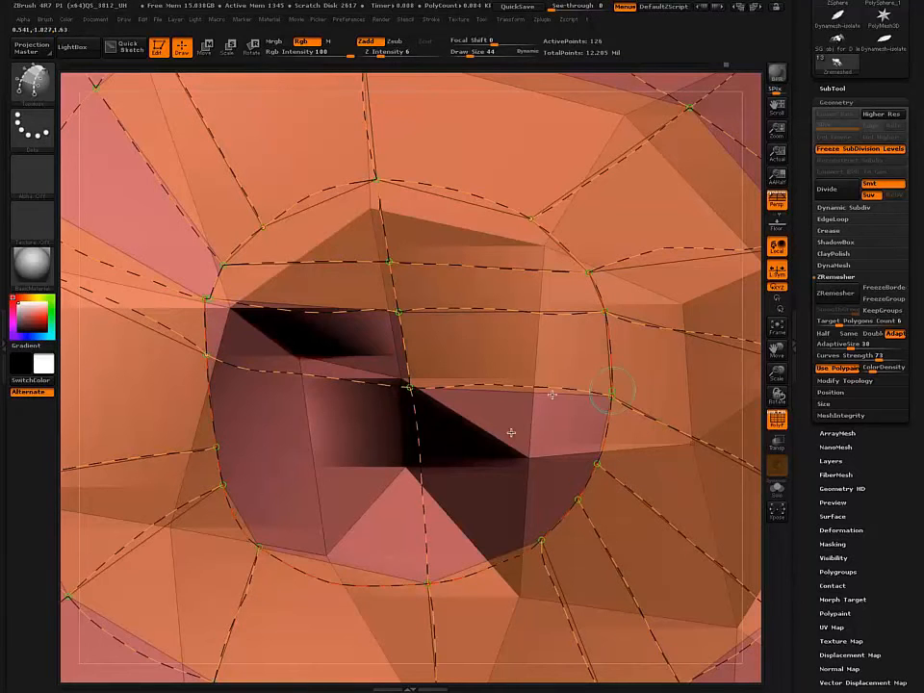
- Draw a fourth horizontal curve in two halves meeting at the vertical curve, and a fifth straight across the lower opening
alt+right_drag(357, 462, 391, 422)
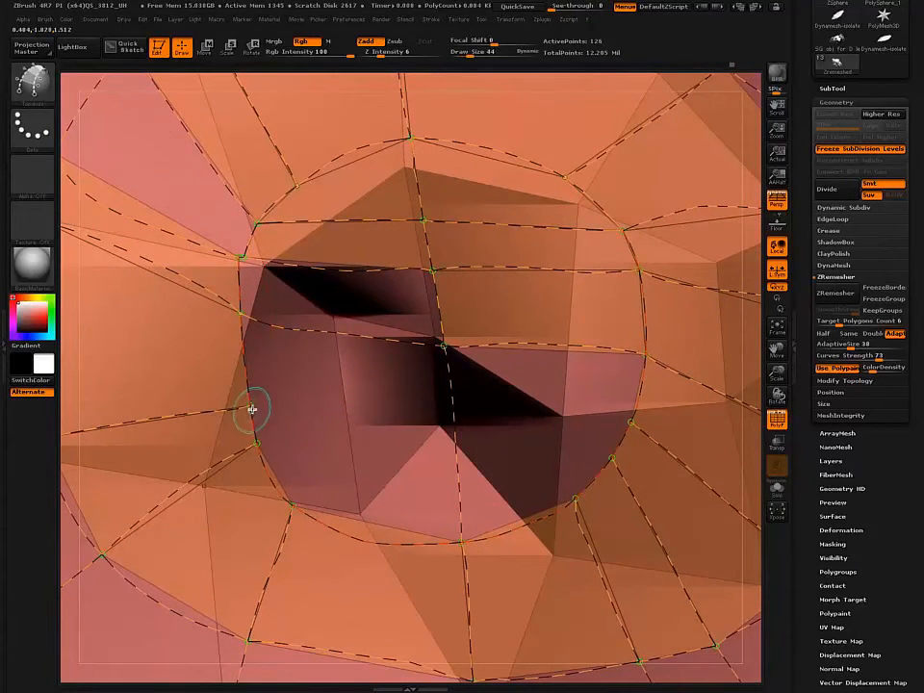
drag(250, 406, 451, 388)
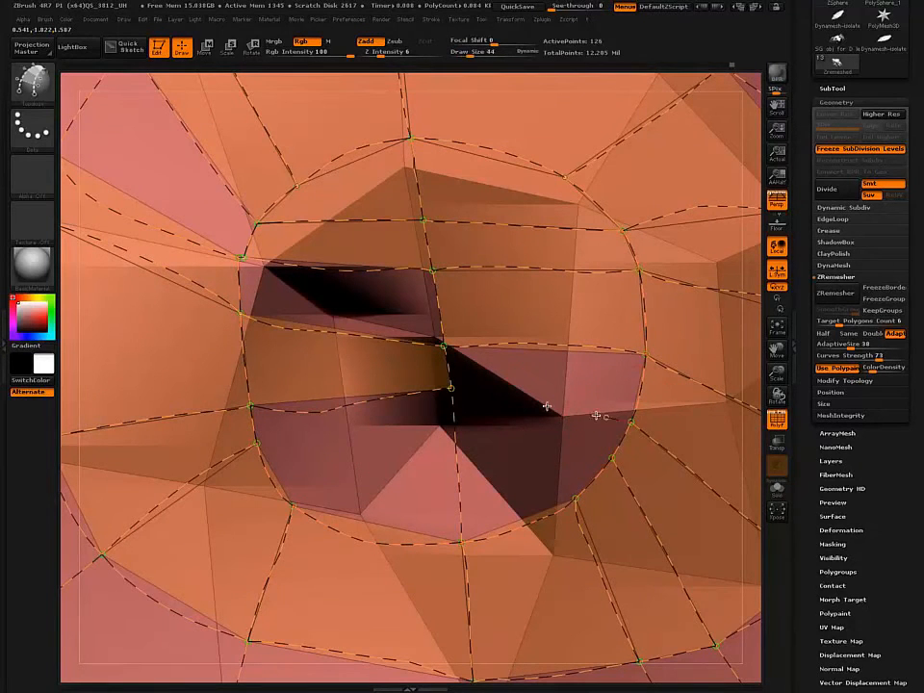
drag(449, 387, 451, 388)
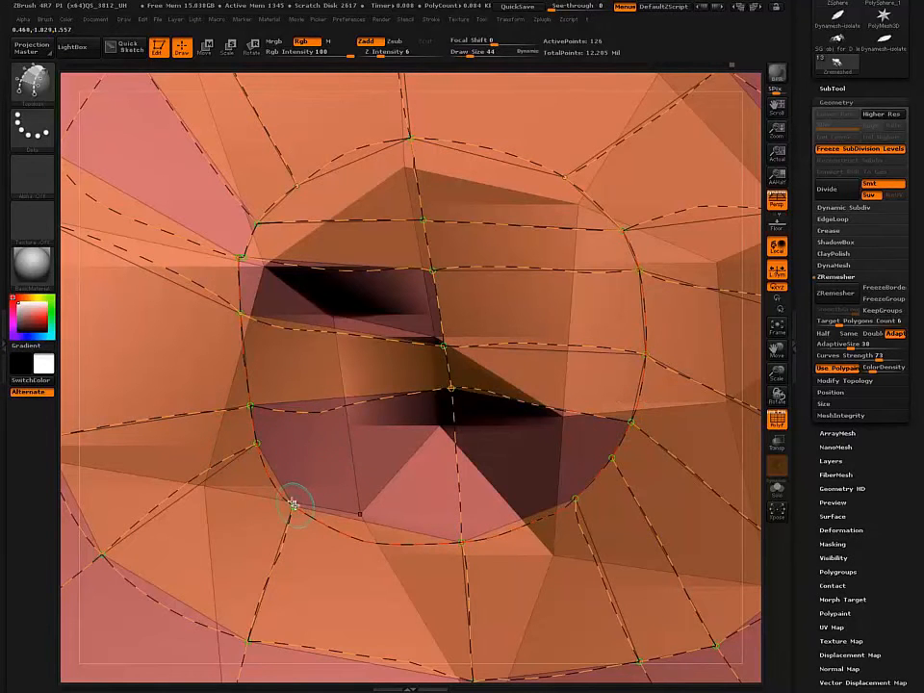
drag(258, 444, 337, 451)
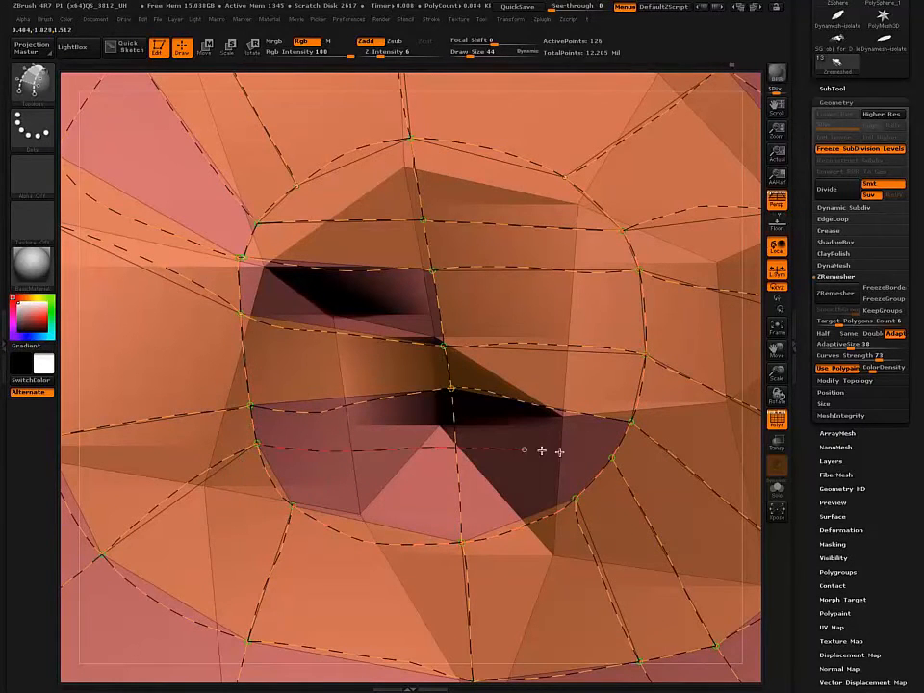
drag(614, 458, 615, 457)
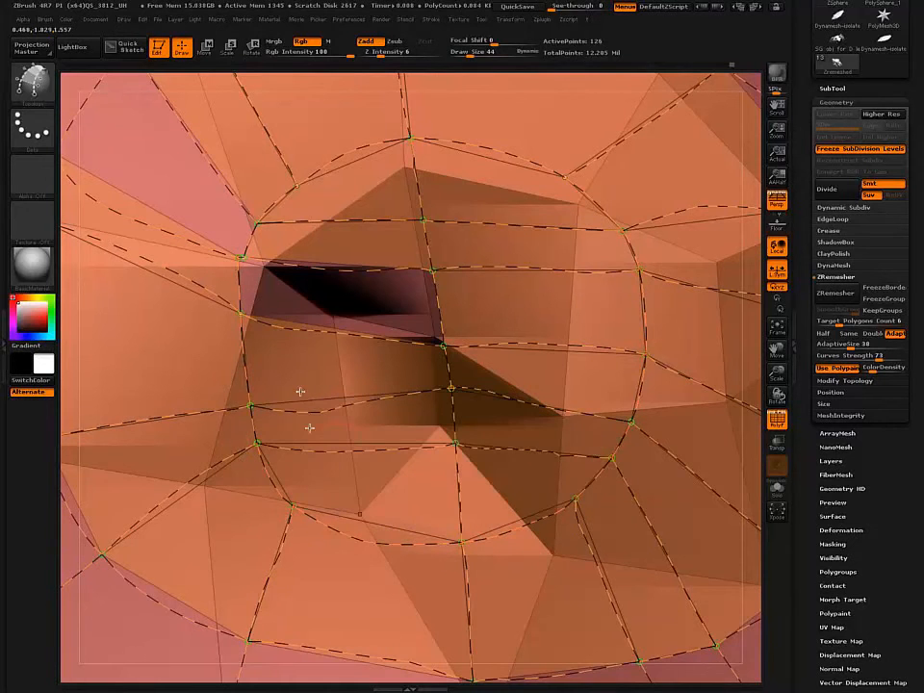
- Erase the faulty curves at the inner loop's upper-left point and redraw its loop segment and cross curve so the faces fill
alt+right_drag(292, 389, 306, 487)
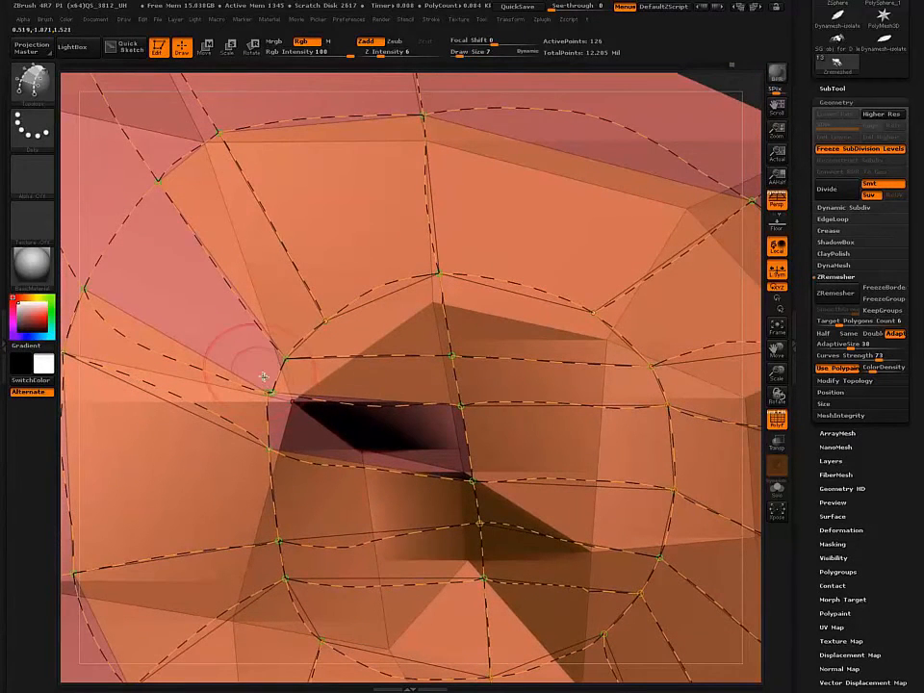
alt+drag(241, 358, 305, 460)
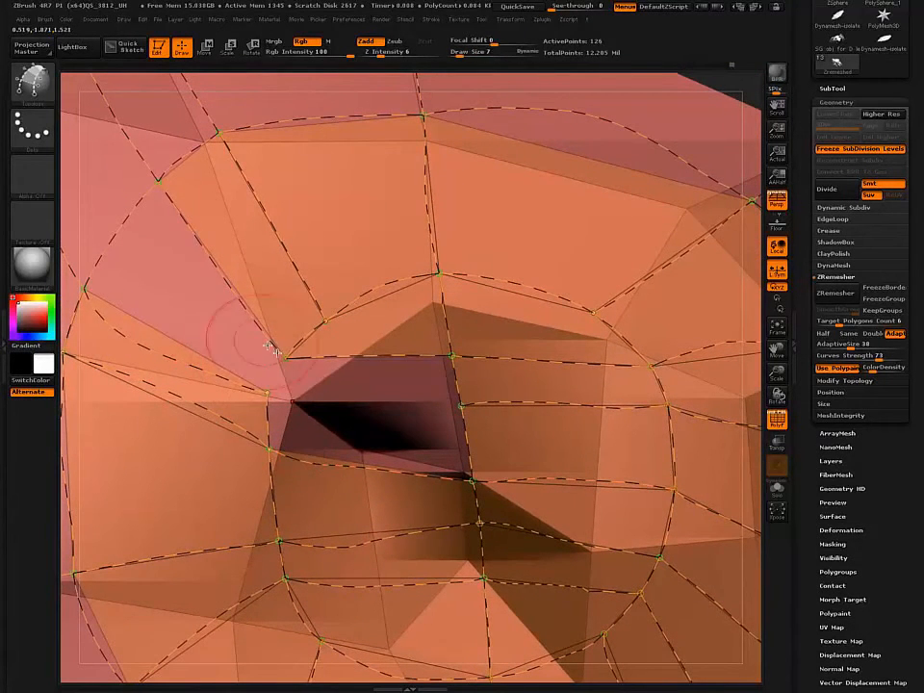
click(266, 395)
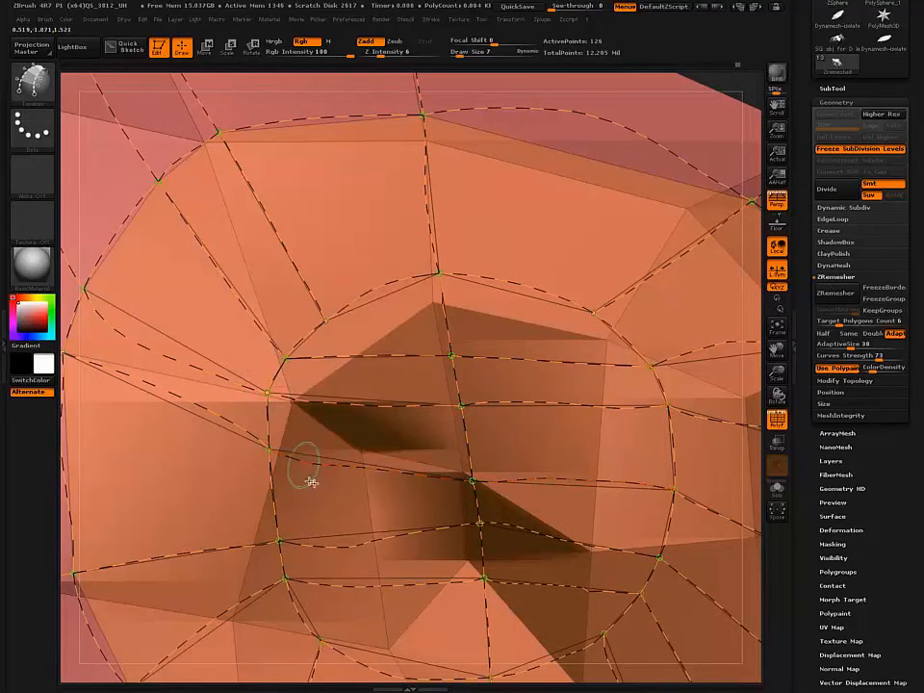
- Frame the finished cavity patch, preview its new topology against the surrounding mesh, and return to the curves
key(f)
alt+drag(223, 455, 187, 360)
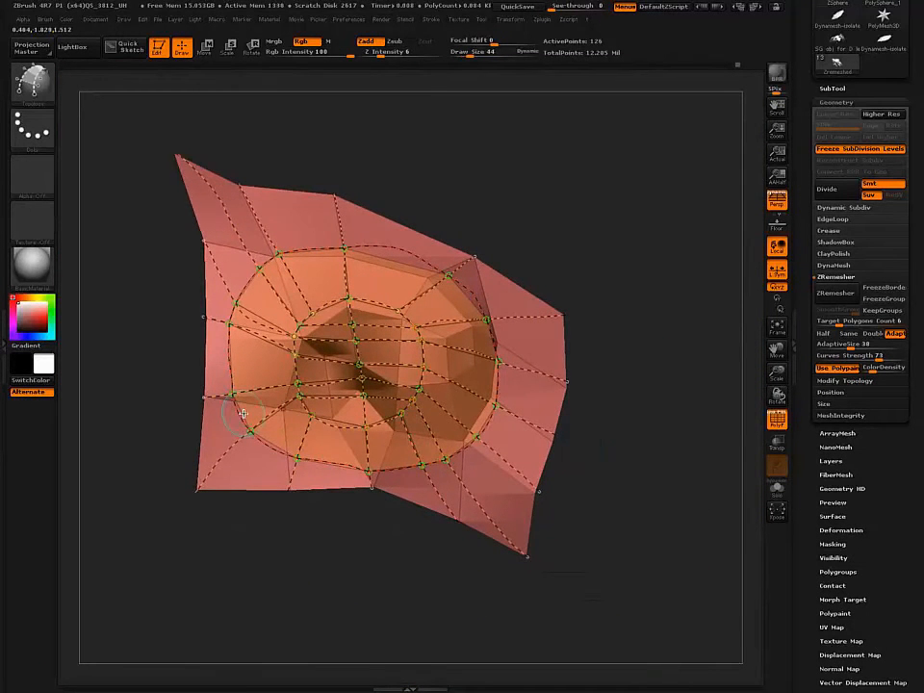
alt+drag(147, 343, 171, 361)
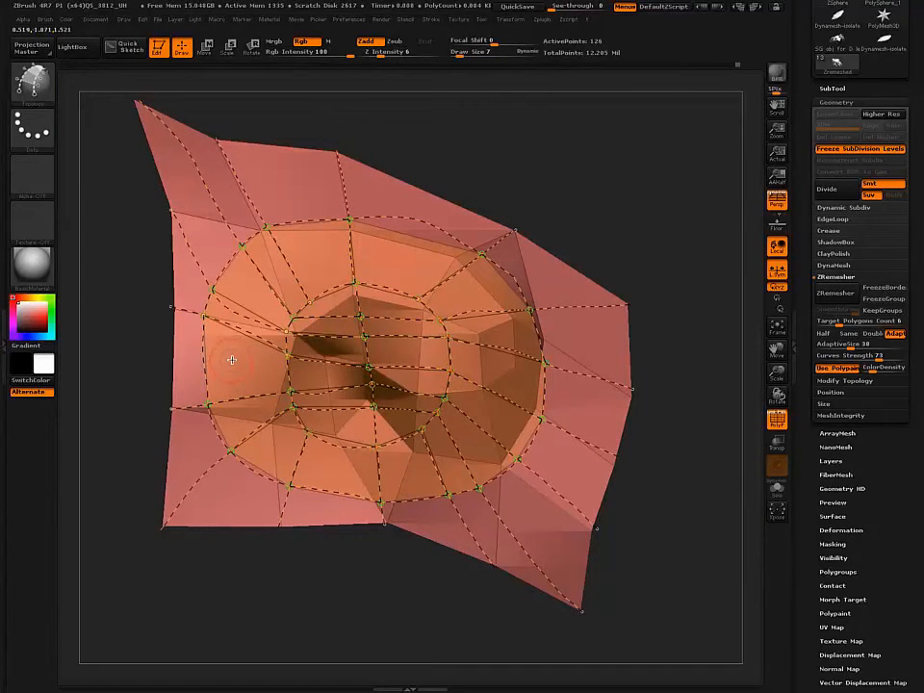
key(a)
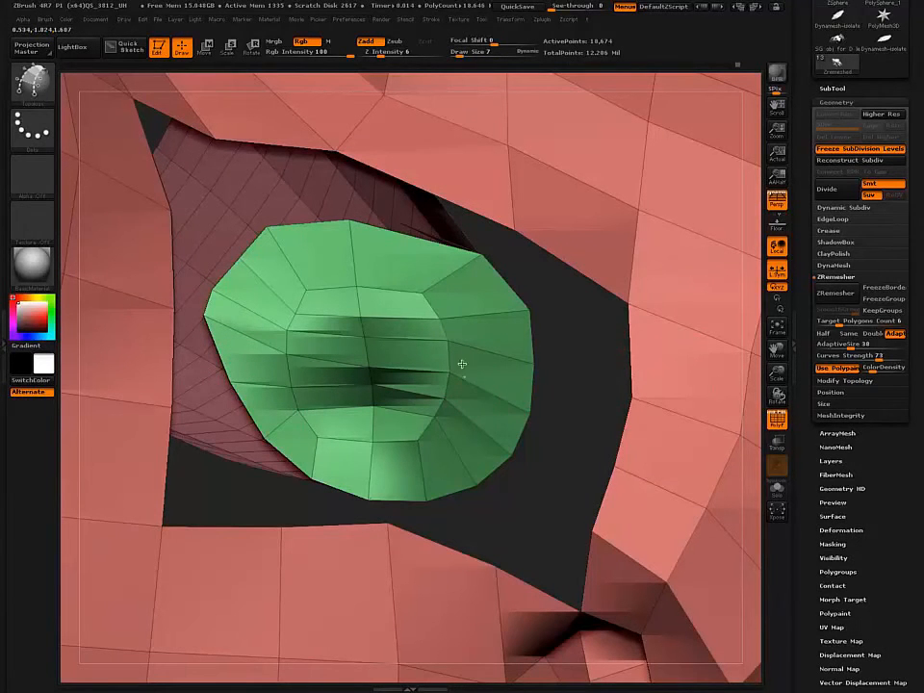
ctrl+right_drag(462, 364, 439, 357)
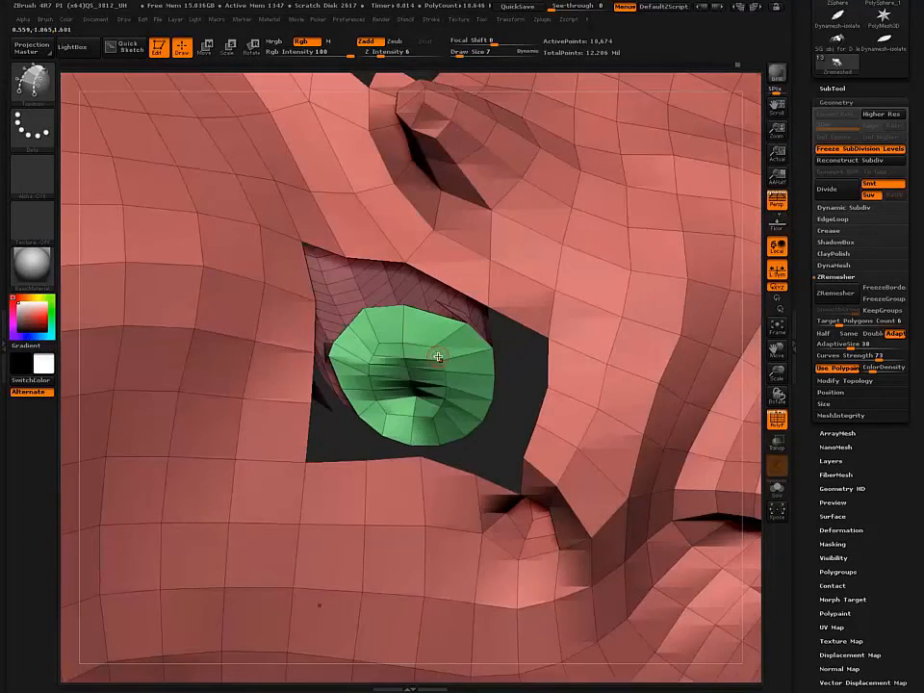
key(ctrl+z)
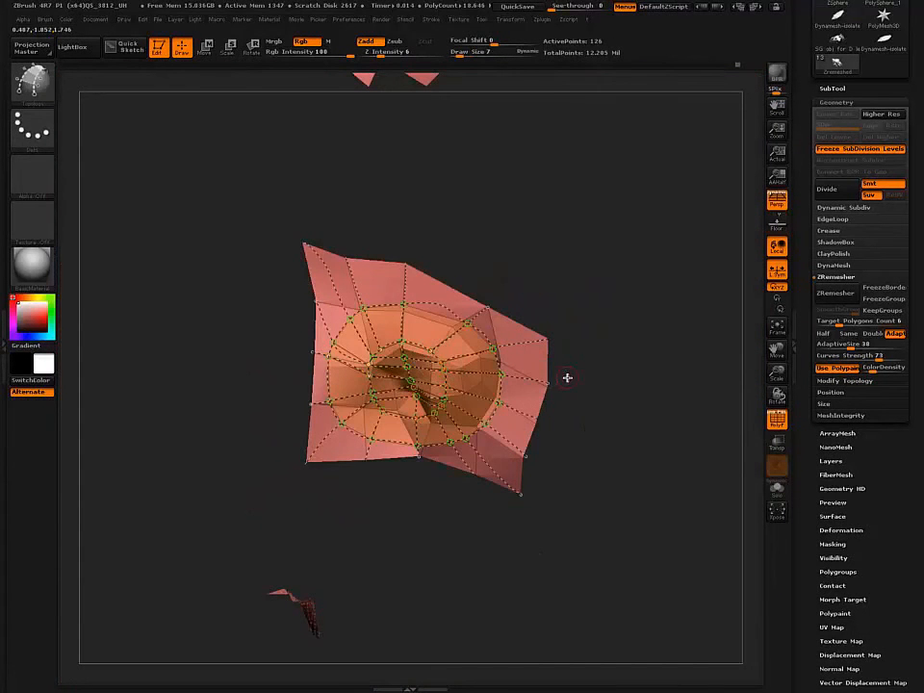
- Try the topology preview with one more ring of polygons visible around the patch, and shrink the visible area back
key(ctrl+shift)
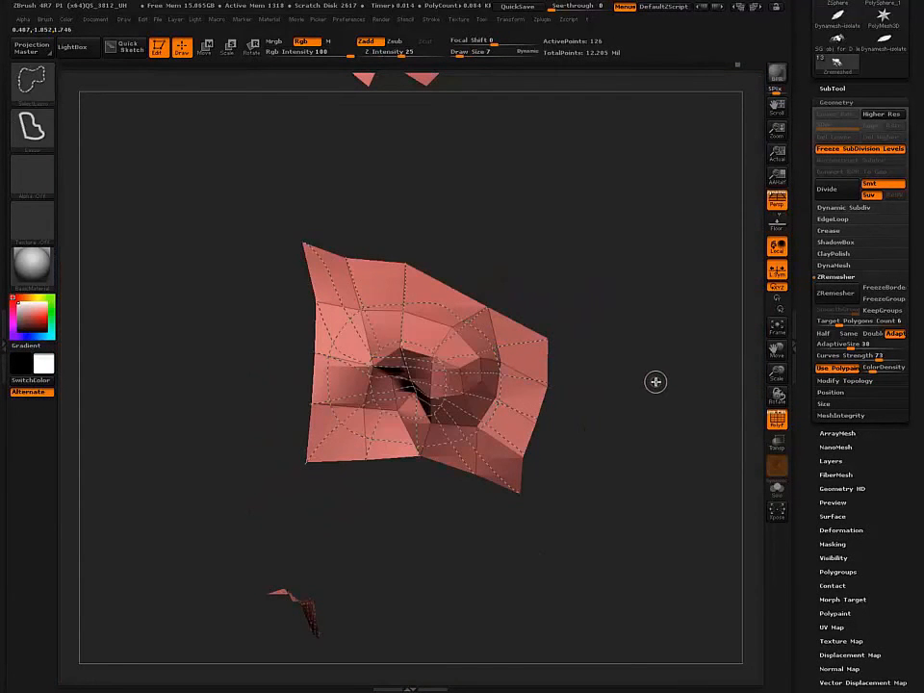
ctrl+shift+click(656, 382)
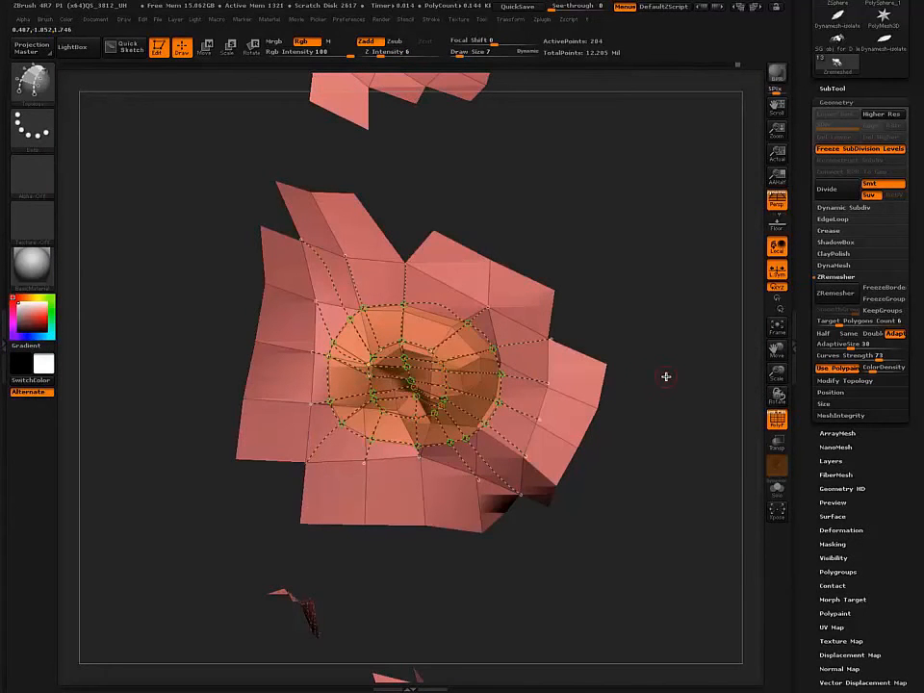
ctrl+shift+click(588, 389)
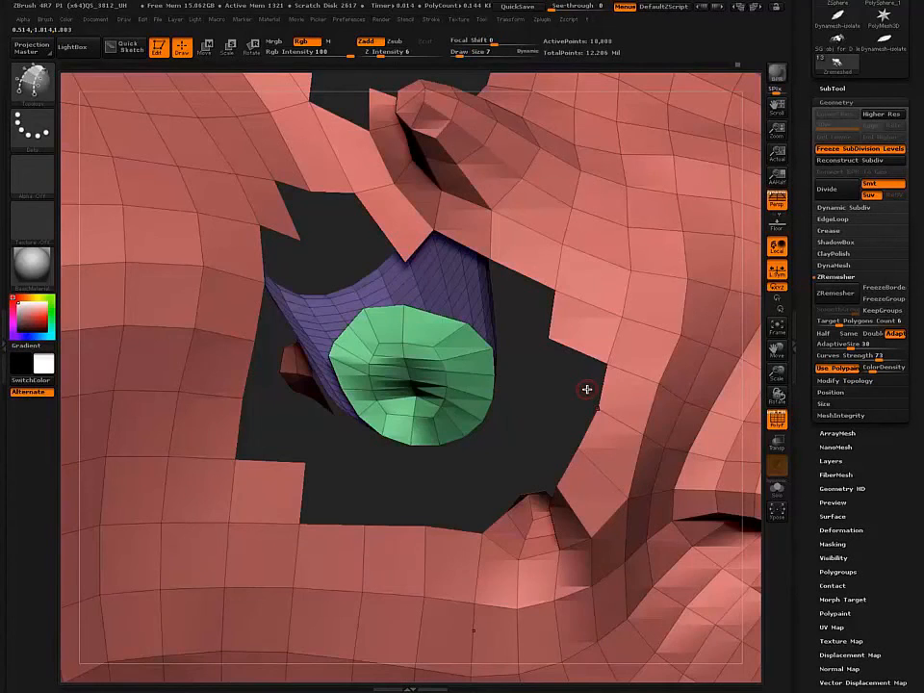
ctrl+shift+click(588, 389)
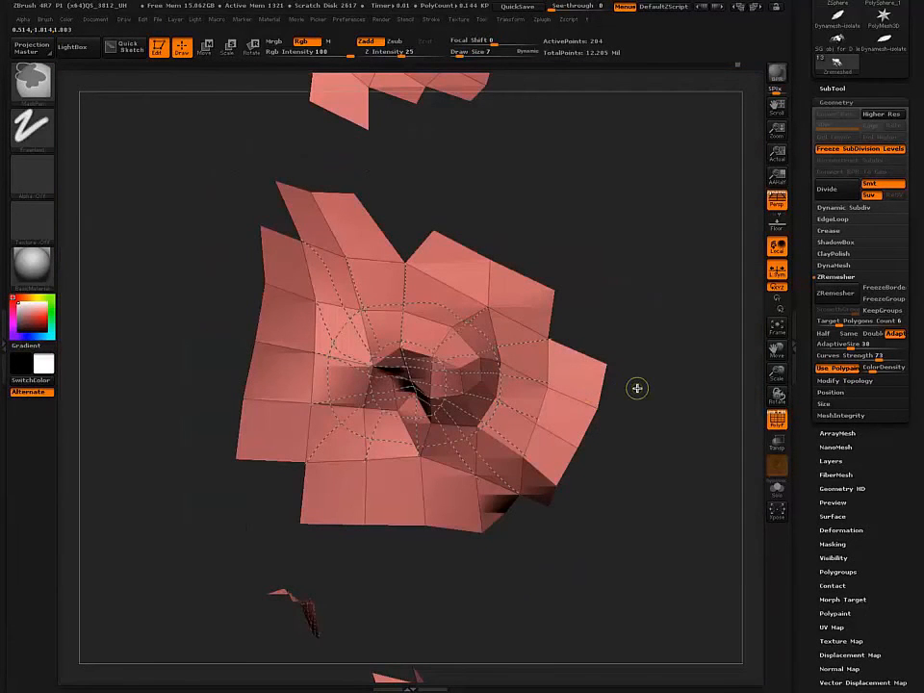
key(ctrl+shift+s)
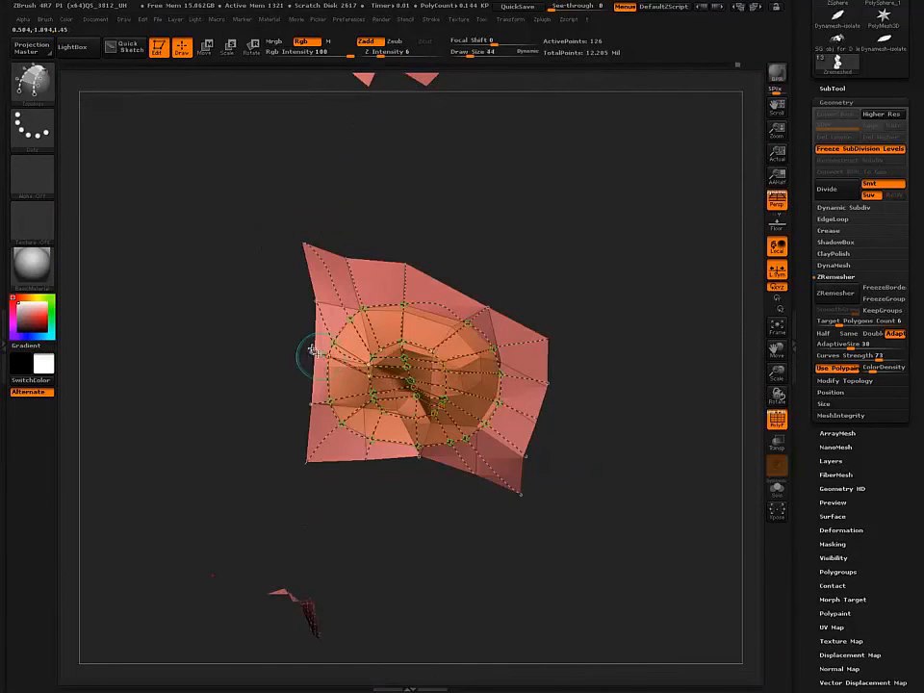
- Inspect the isolated mesh pieces and bring up the selection brush for changing which parts are visible
alt+drag(291, 316, 287, 357)
alt+drag(226, 398, 165, 323)
alt+drag(268, 413, 130, 269)
drag(186, 320, 287, 295)
key(ctrl+shift)
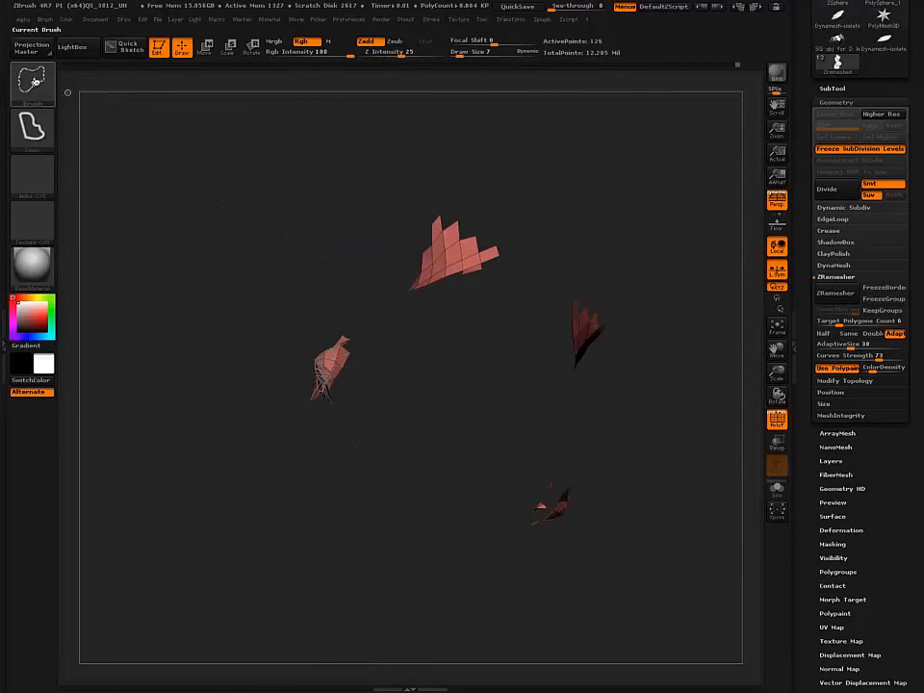